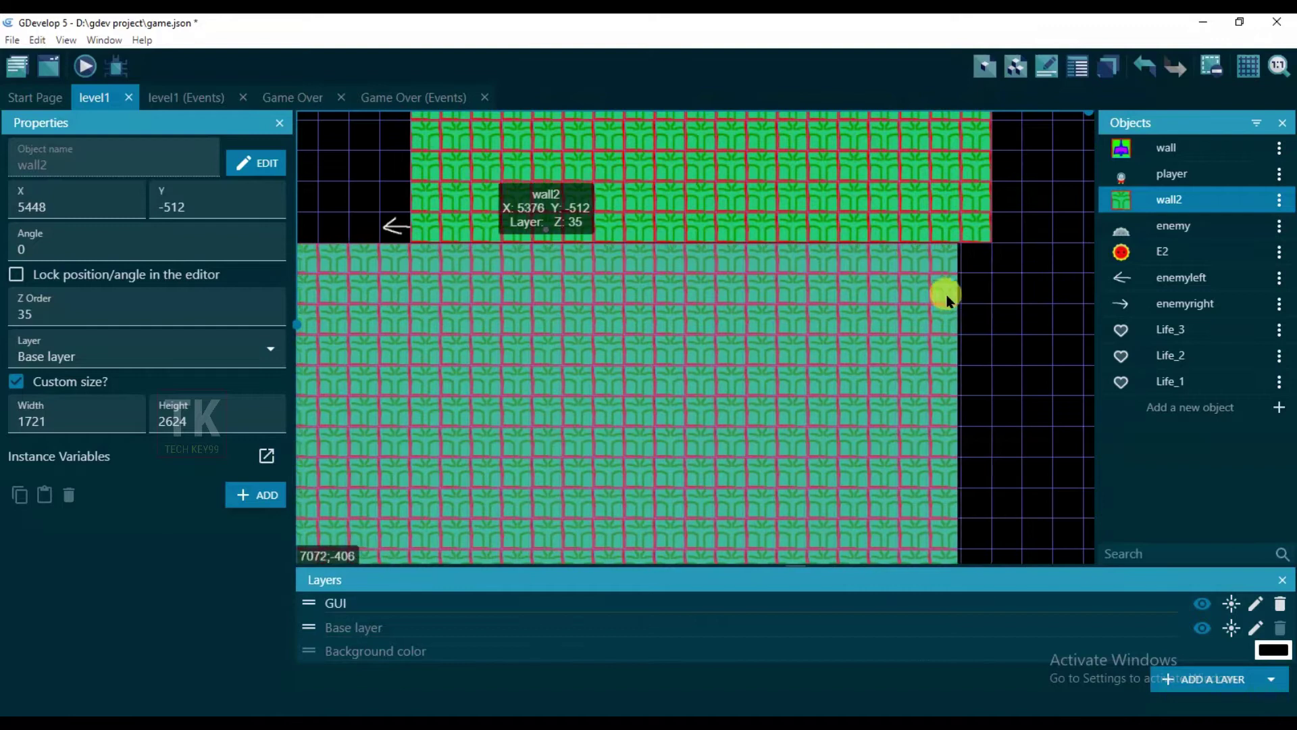
Move the large wall2 block to X 5440, Y -448 and widen it to 1792.
{"action": "left_click_drag", "start_coordinate": [973, 325], "coordinate": [971, 354]}
{"action": "scroll", "coordinate": [980, 284], "scroll_direction": "up", "scroll_amount": 3, "text": "ctrl"}
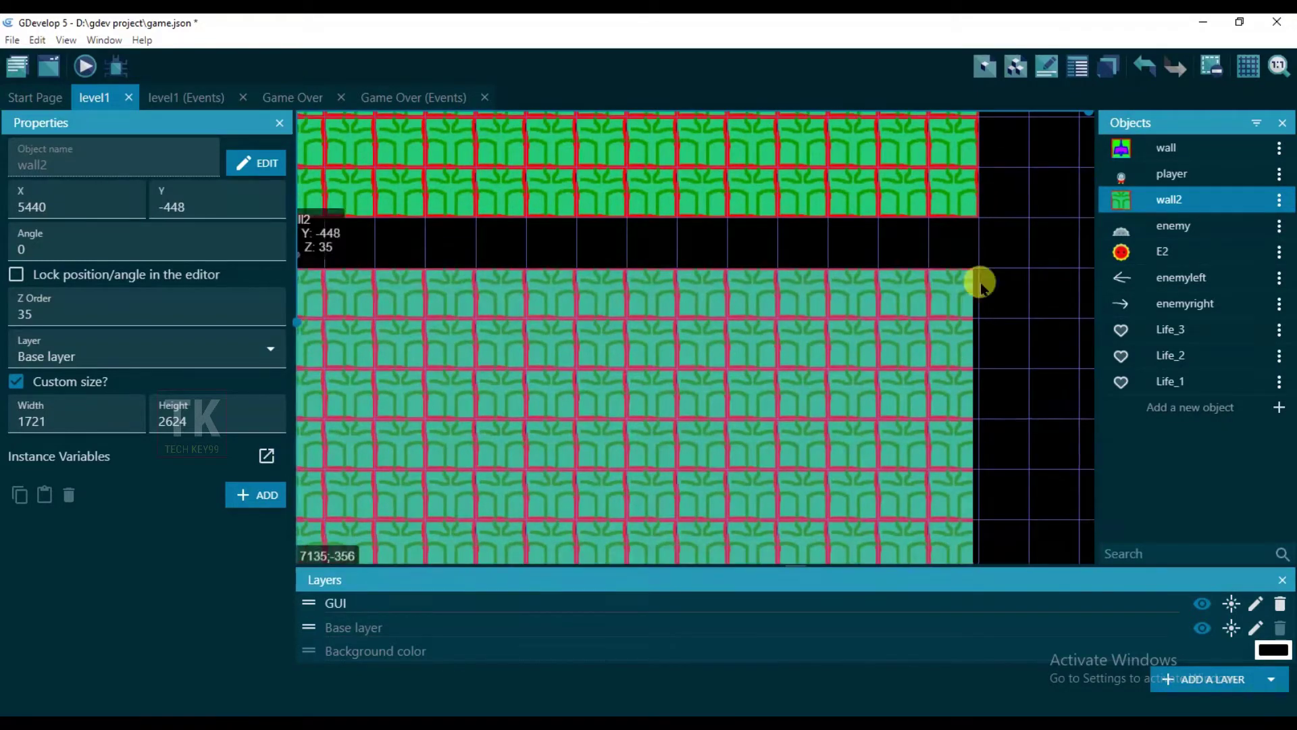
{"action": "scroll", "coordinate": [935, 195], "scroll_direction": "down", "scroll_amount": 6, "text": "ctrl"}
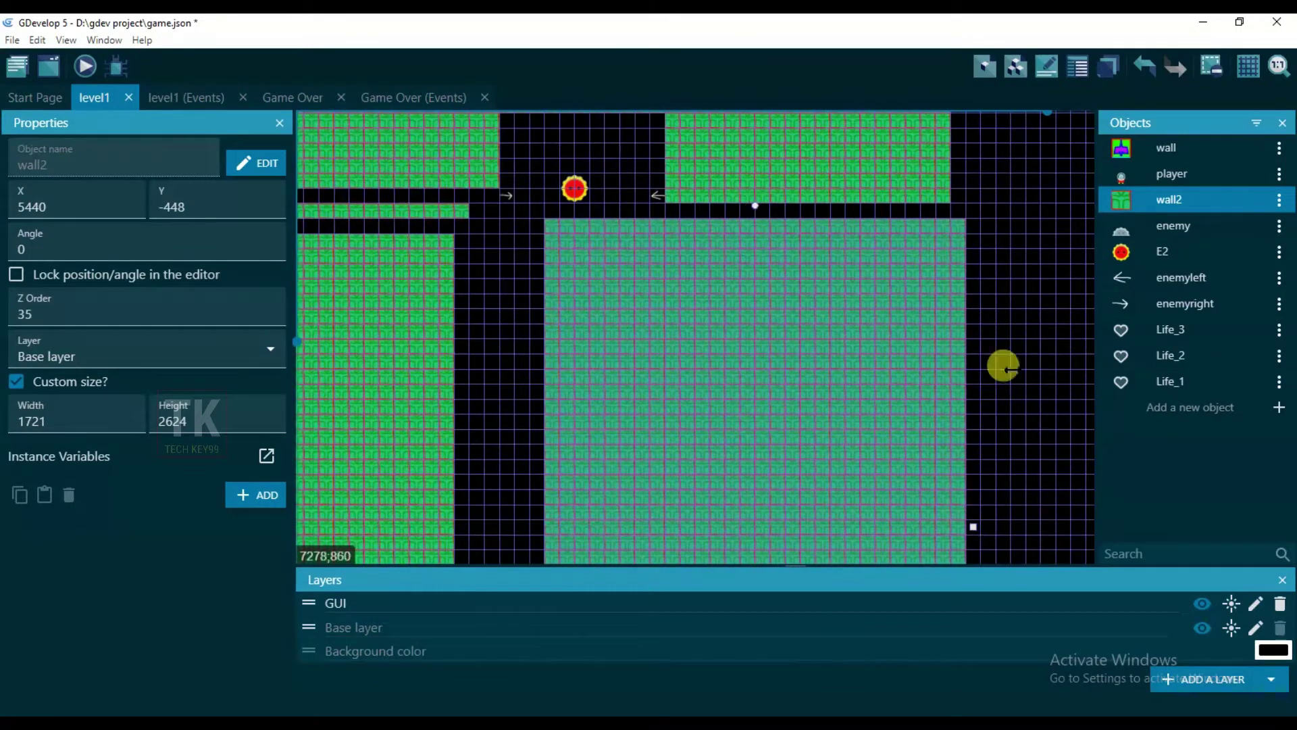
{"action": "scroll", "coordinate": [979, 284], "scroll_direction": "up", "scroll_amount": 3, "text": "ctrl"}
{"action": "scroll", "coordinate": [991, 201], "scroll_direction": "down", "scroll_amount": 4, "text": "ctrl"}
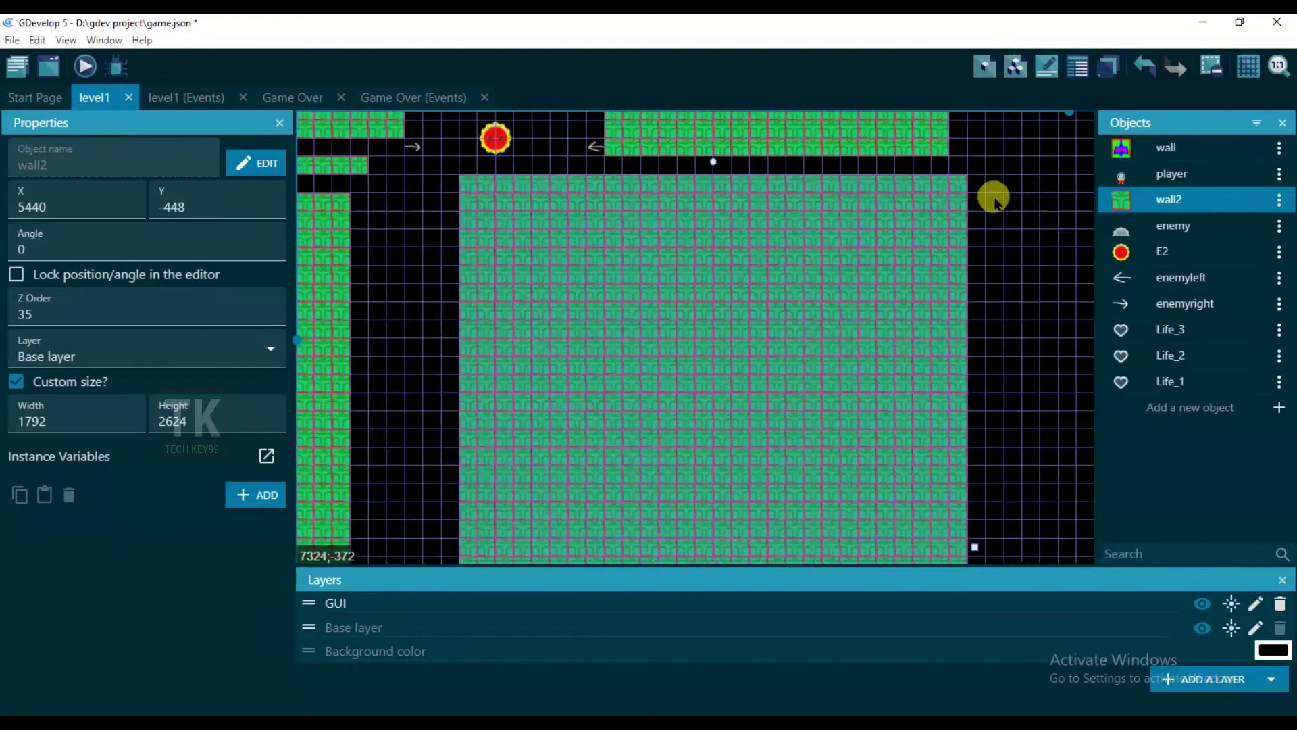
Reduce the height of the large wall2 block to 2560 by raising its lower edge.
{"action": "scroll", "coordinate": [751, 468], "scroll_direction": "down", "scroll_amount": 1}
{"action": "left_click", "coordinate": [642, 449]}
{"action": "middle_click_drag", "start_coordinate": [643, 449], "coordinate": [684, 429]}
{"action": "left_click", "coordinate": [824, 505]}
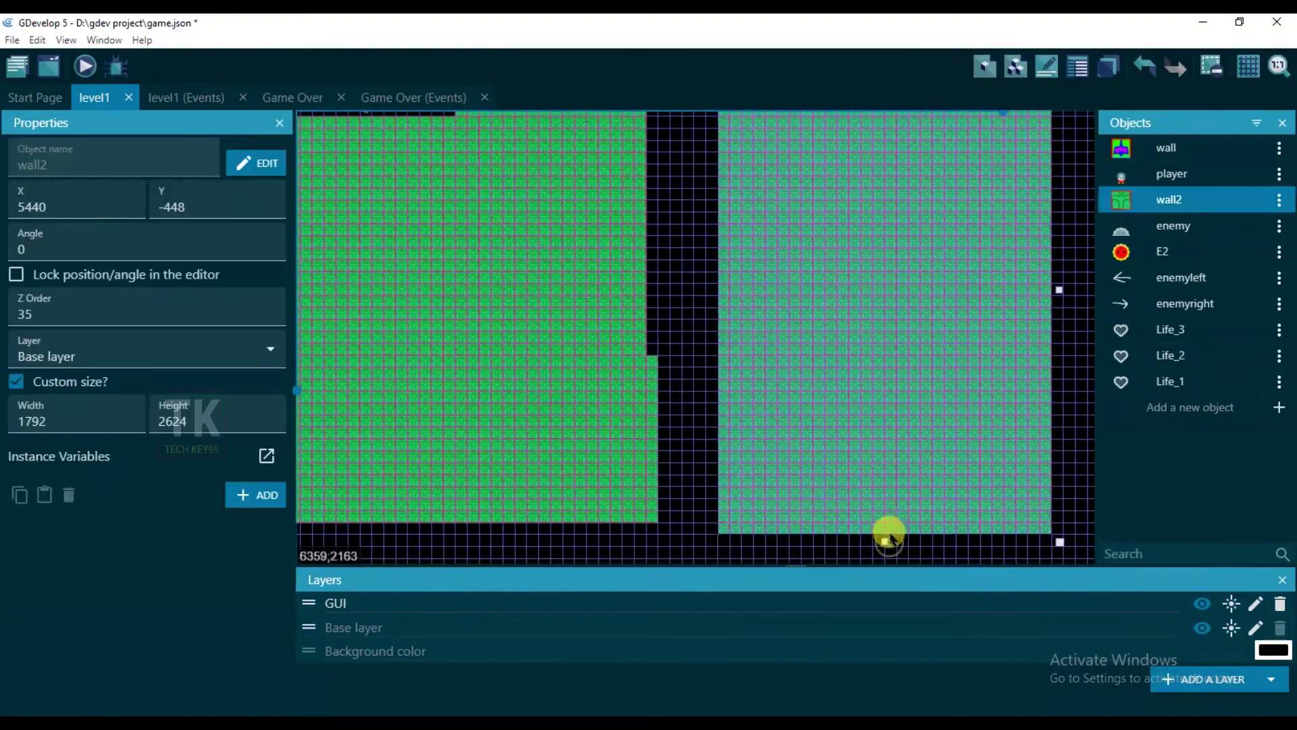
{"action": "left_click_drag", "start_coordinate": [885, 541], "coordinate": [882, 531]}
Add a 320-wide wall2 block at X 5120, Y 1216 and stretch it downward to fill the lower gap between the two large walls.
{"action": "middle_click_drag", "start_coordinate": [683, 271], "coordinate": [711, 374]}
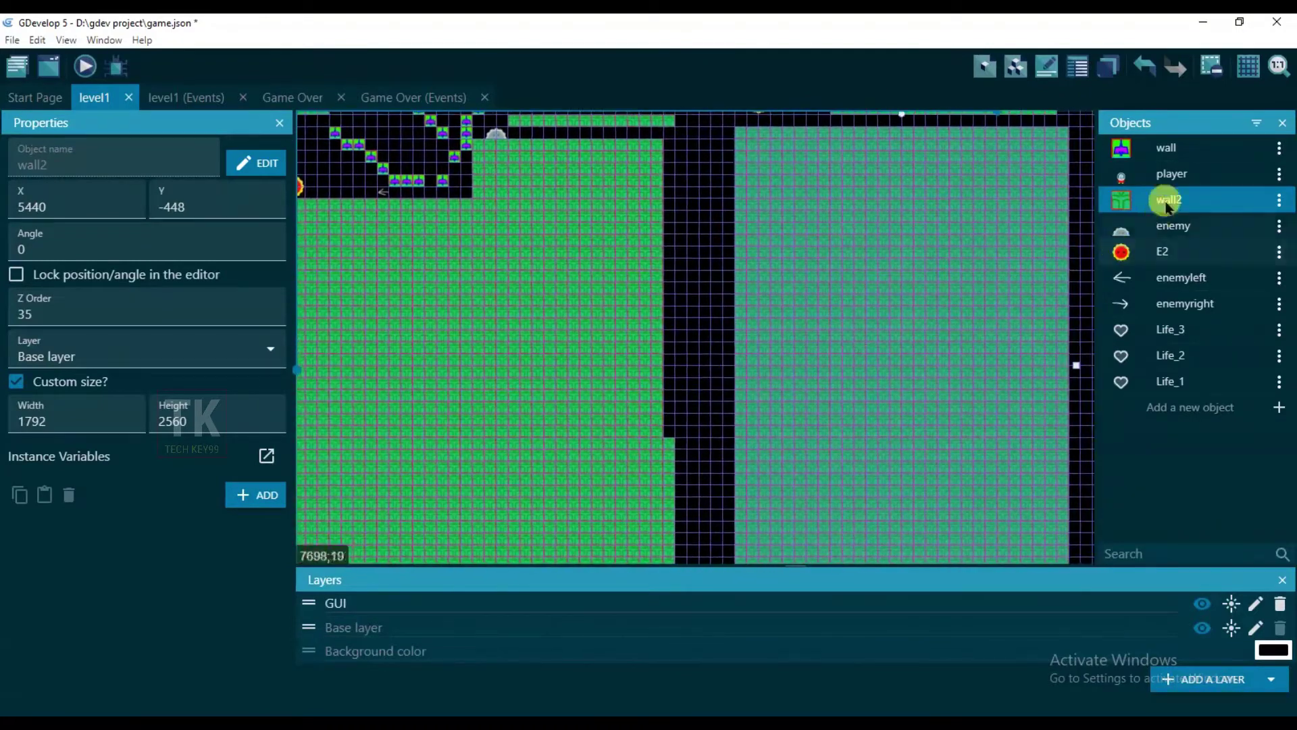
{"action": "left_click_drag", "start_coordinate": [1164, 201], "coordinate": [659, 474]}
{"action": "scroll", "coordinate": [702, 383], "scroll_direction": "down", "scroll_amount": 3}
{"action": "left_click", "coordinate": [712, 380]}
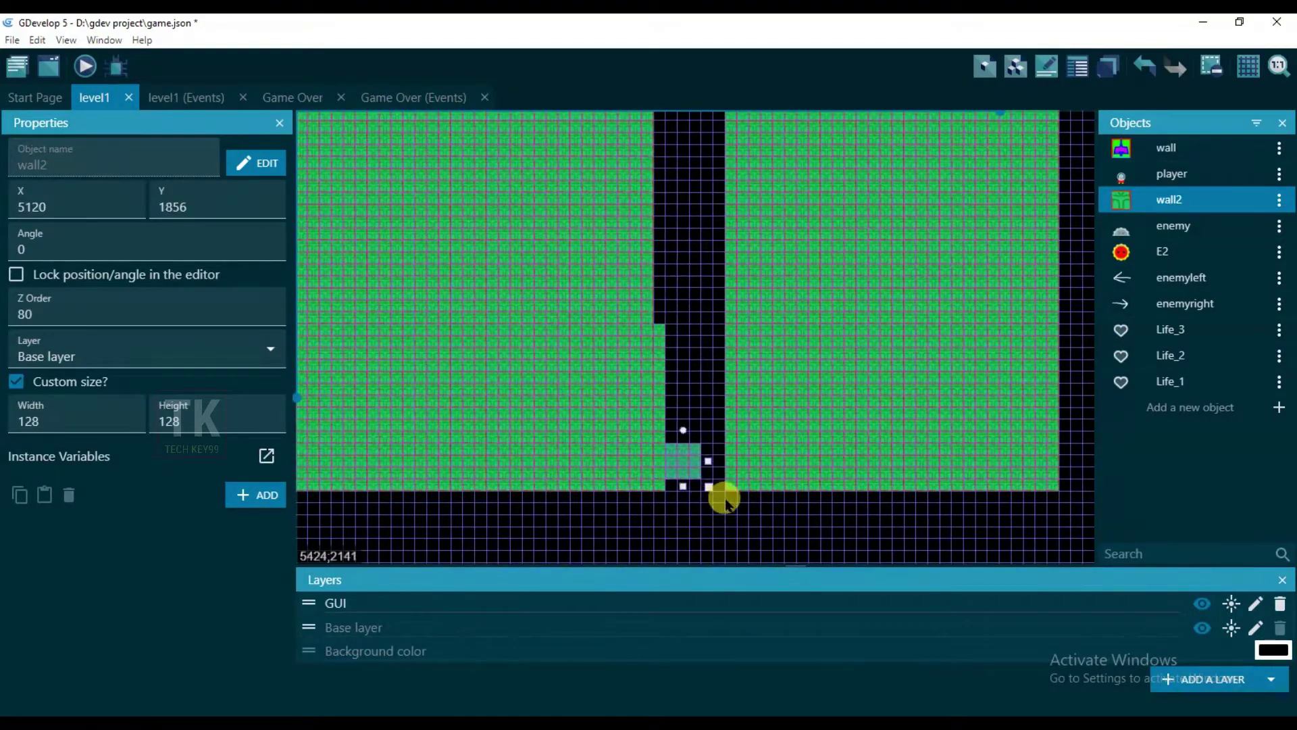
{"action": "left_click_drag", "start_coordinate": [732, 499], "coordinate": [718, 276]}
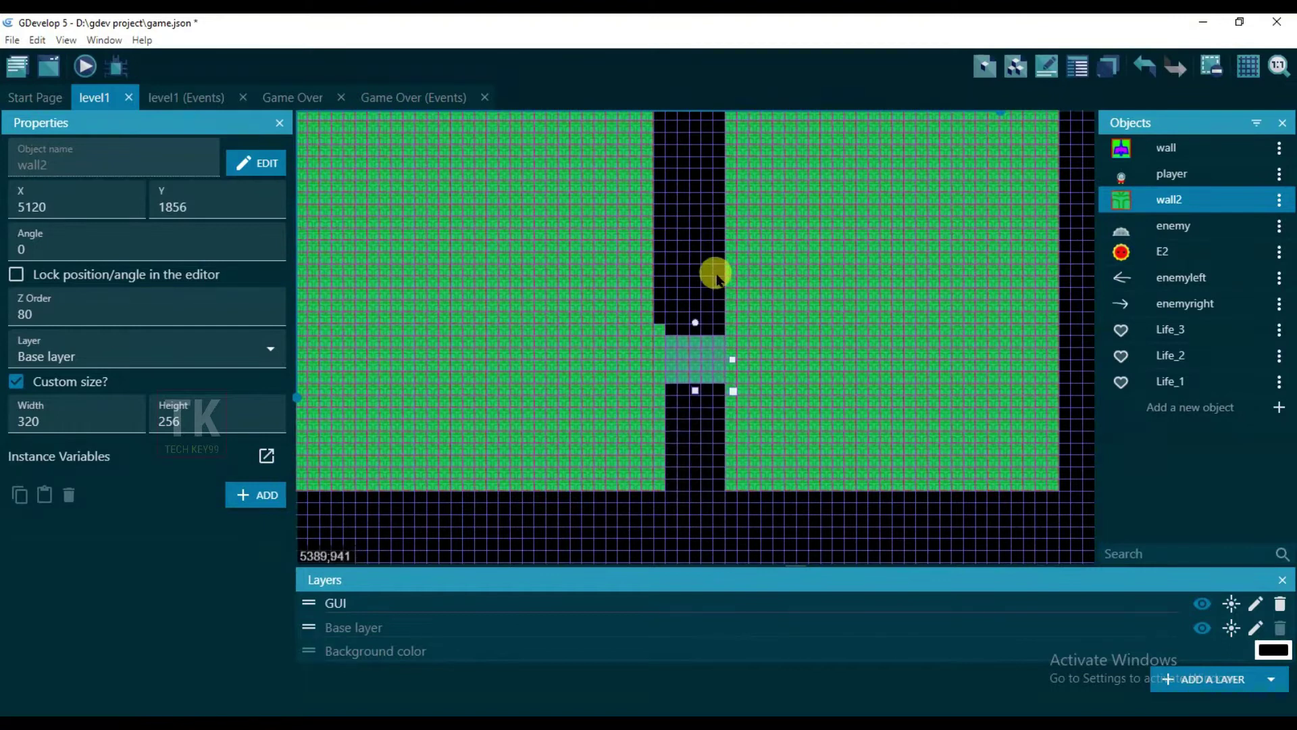
{"action": "left_click_drag", "start_coordinate": [697, 377], "coordinate": [697, 503]}
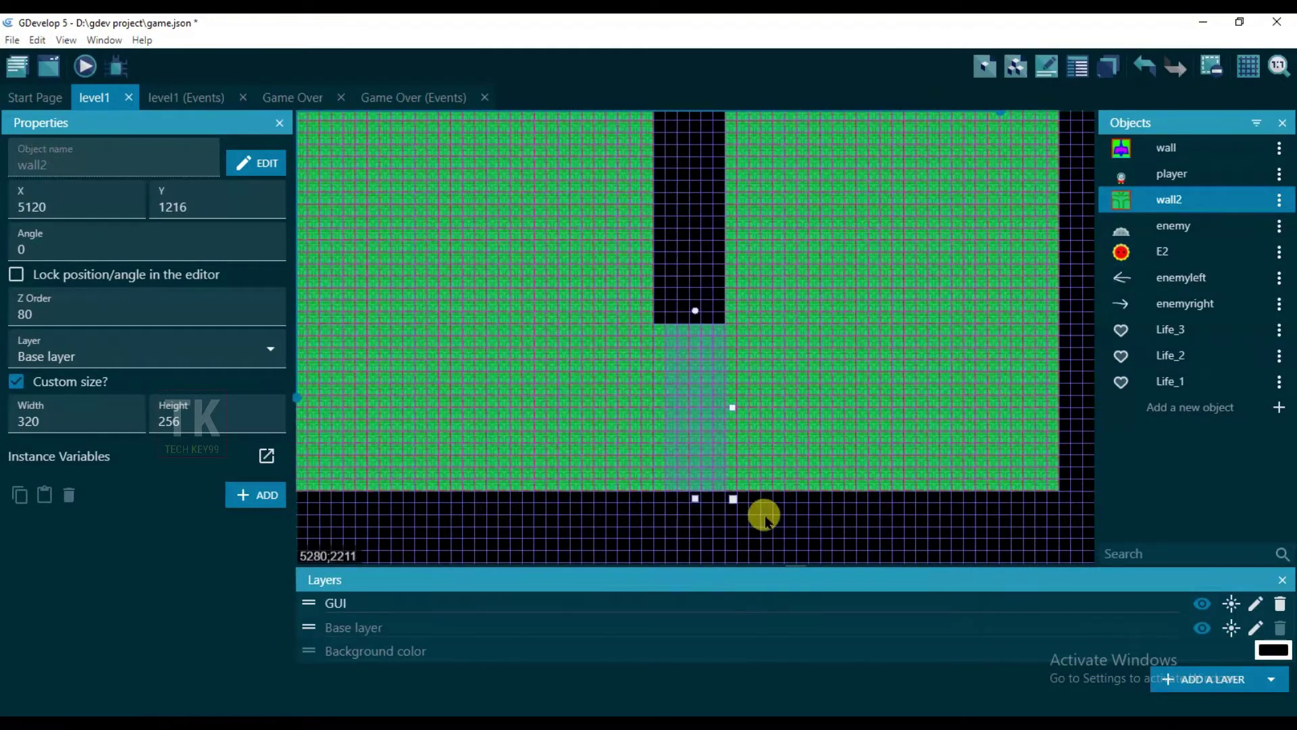
{"action": "left_click", "coordinate": [750, 515]}
Add a tall wall2 column inside the shaft, leaving a narrow passage on each side and an open chamber below it.
{"action": "scroll", "coordinate": [747, 339], "scroll_direction": "up", "scroll_amount": 5}
{"action": "scroll", "coordinate": [686, 386], "scroll_direction": "up", "scroll_amount": 1}
{"action": "left_click_drag", "start_coordinate": [1161, 200], "coordinate": [723, 481]}
{"action": "middle_click_drag", "start_coordinate": [813, 255], "coordinate": [883, 333]}
{"action": "middle_click_drag", "start_coordinate": [886, 416], "coordinate": [870, 260]}
{"action": "left_click", "coordinate": [749, 432]}
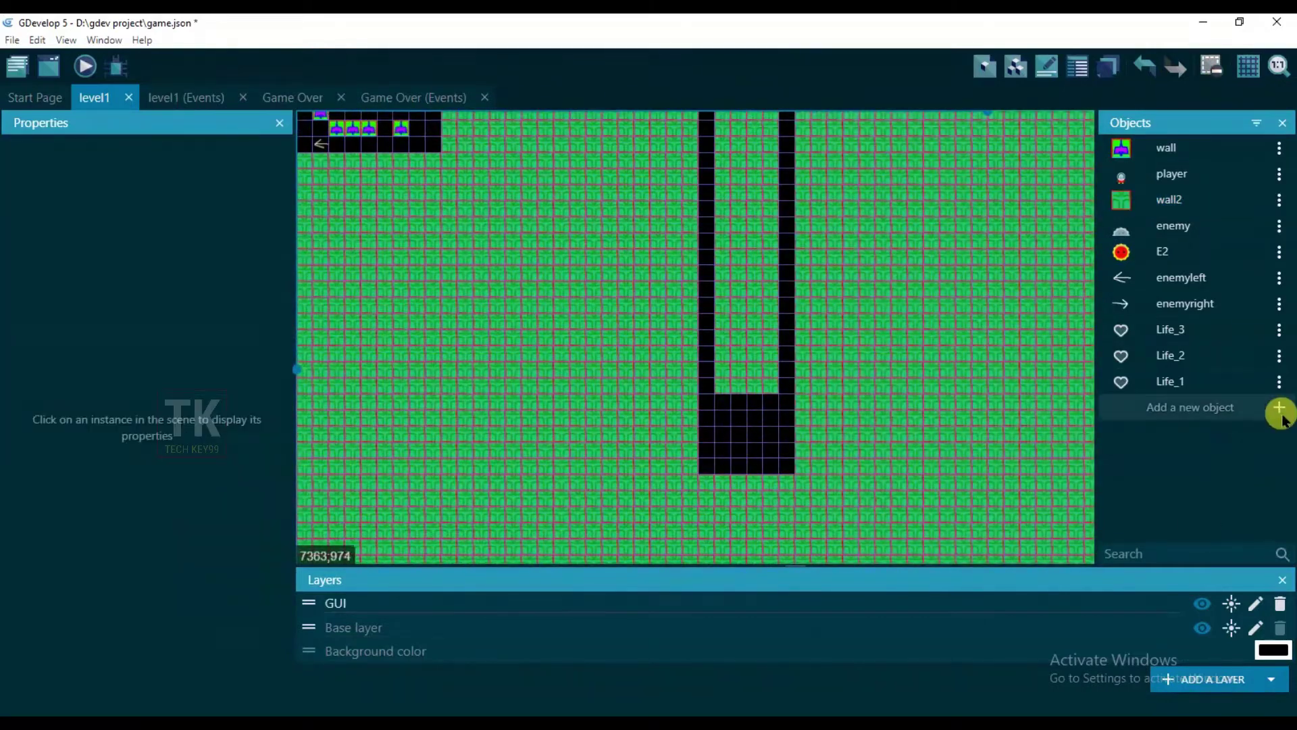
Create a new sprite object named SecretE3 and add an animation to it.
{"action": "left_click", "coordinate": [1275, 416]}
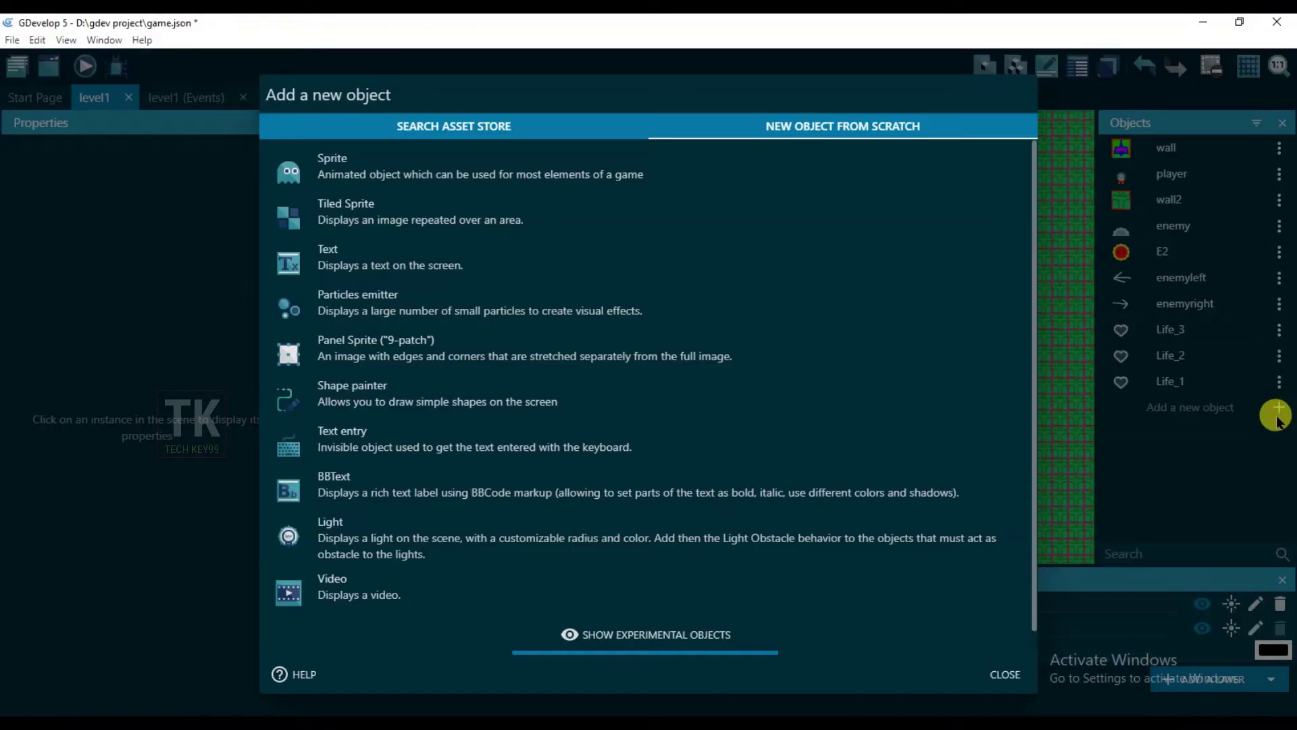
{"action": "left_click", "coordinate": [376, 162]}
{"action": "double_click", "coordinate": [405, 355]}
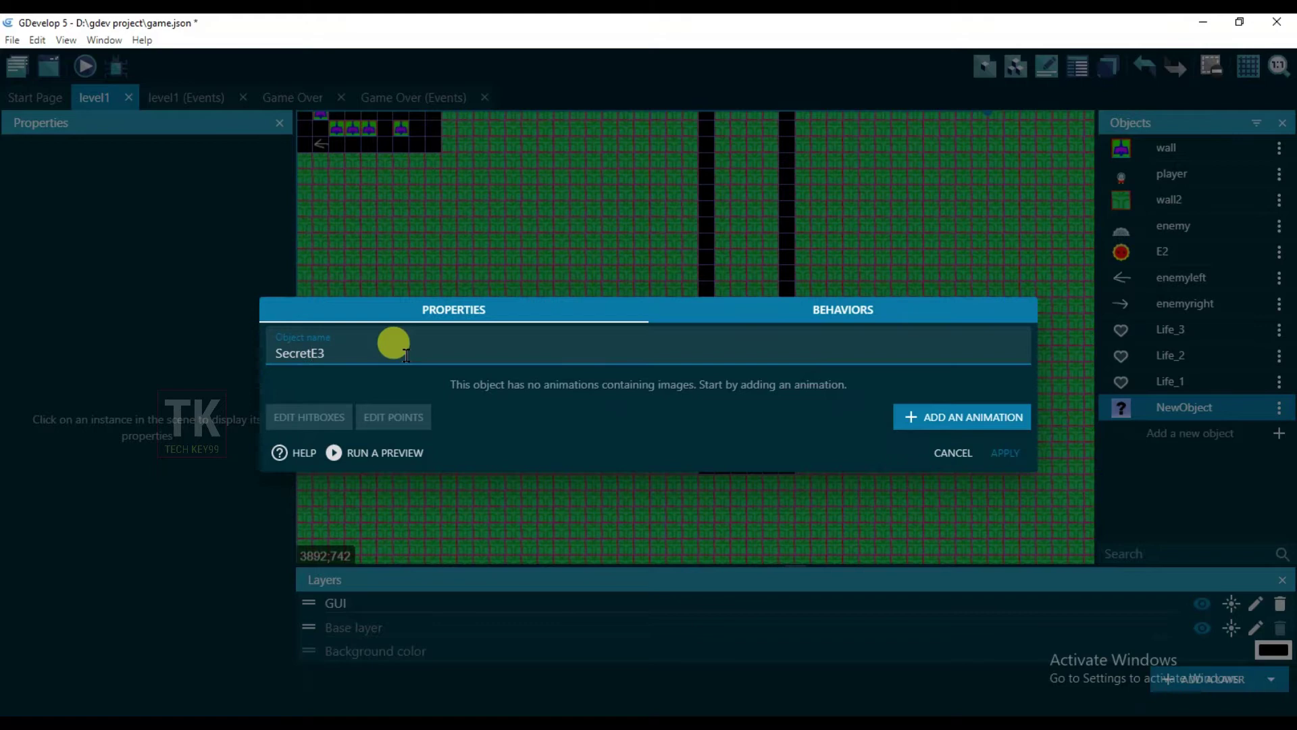
{"action": "left_click", "coordinate": [955, 431]}
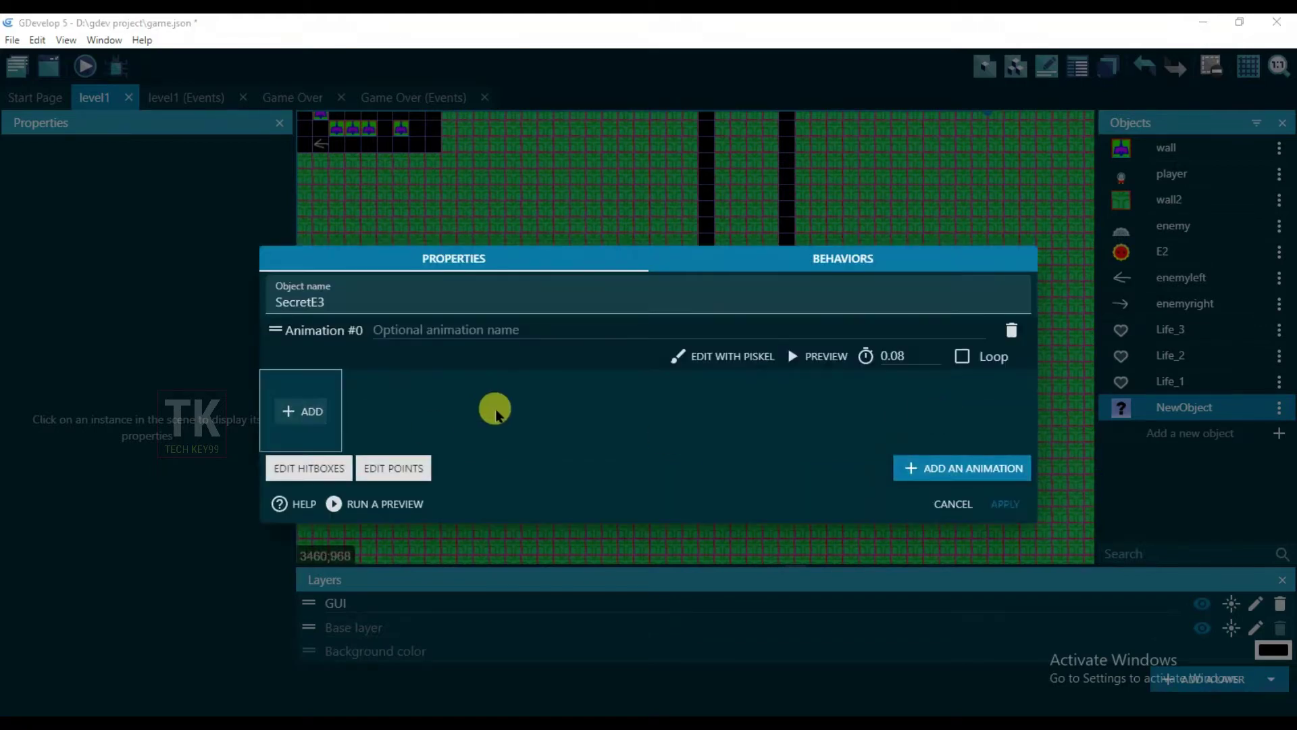
Add the images cs_idle_move0082 to cs_idle_move0089 as frames of the SecretE3 animation.
{"action": "scroll", "coordinate": [630, 404], "scroll_direction": "down", "scroll_amount": 10}
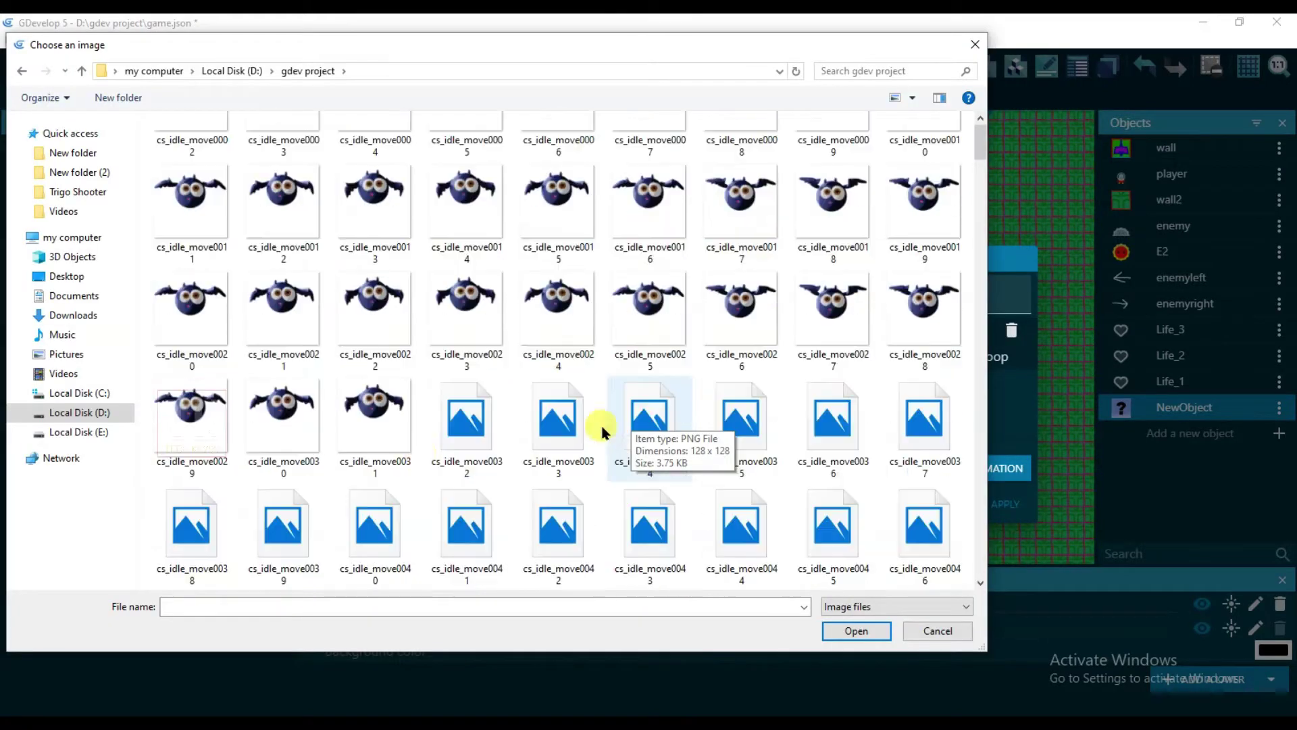
{"action": "left_click", "coordinate": [736, 443], "text": "ctrl"}
{"action": "left_click", "coordinate": [645, 443], "text": "ctrl"}
{"action": "left_click", "coordinate": [547, 444], "text": "ctrl"}
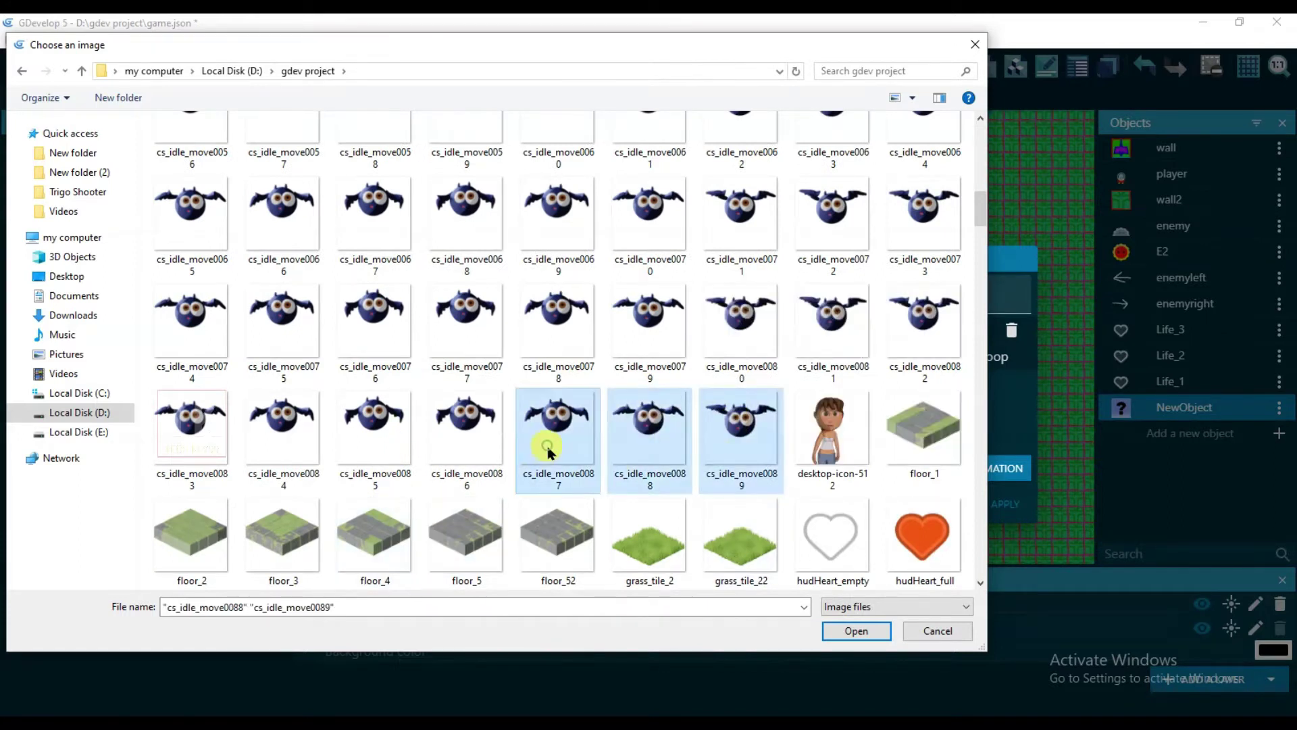
{"action": "left_click", "coordinate": [466, 443], "text": "ctrl"}
{"action": "left_click", "coordinate": [375, 442], "text": "ctrl"}
{"action": "left_click", "coordinate": [284, 439], "text": "ctrl"}
{"action": "left_click", "coordinate": [196, 432], "text": "ctrl"}
{"action": "left_click", "coordinate": [940, 338], "text": "ctrl"}
{"action": "key", "text": "Return"}
Set the animation's playback speed to 28 FPS and place SecretE3 in the chamber at the foot of the shaft.
{"action": "left_click", "coordinate": [821, 350]}
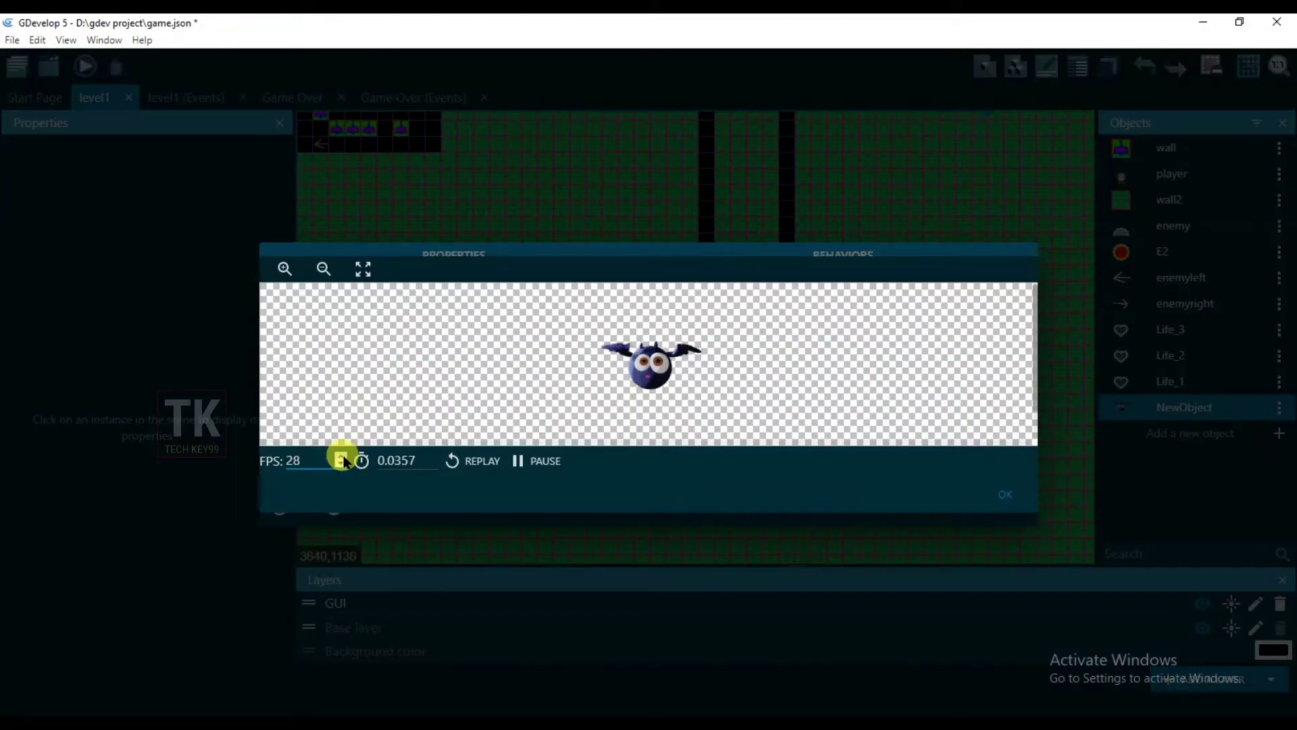
{"action": "left_click", "coordinate": [1005, 493]}
{"action": "left_click_drag", "start_coordinate": [1176, 407], "coordinate": [758, 454]}
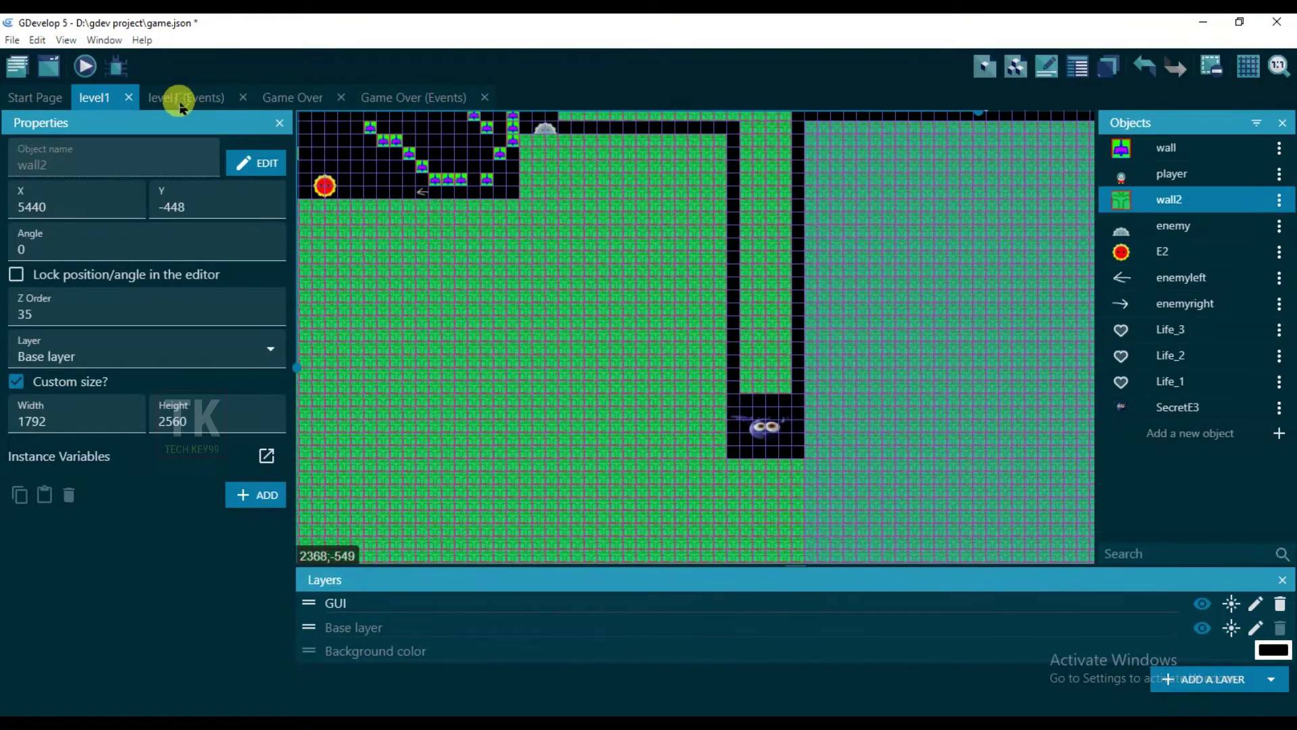
In the level1 events, give the empty event in the enemy group a condition for player colliding with SecretE3.
{"action": "left_click", "coordinate": [181, 101]}
{"action": "scroll", "coordinate": [400, 347], "scroll_direction": "up", "scroll_amount": 3}
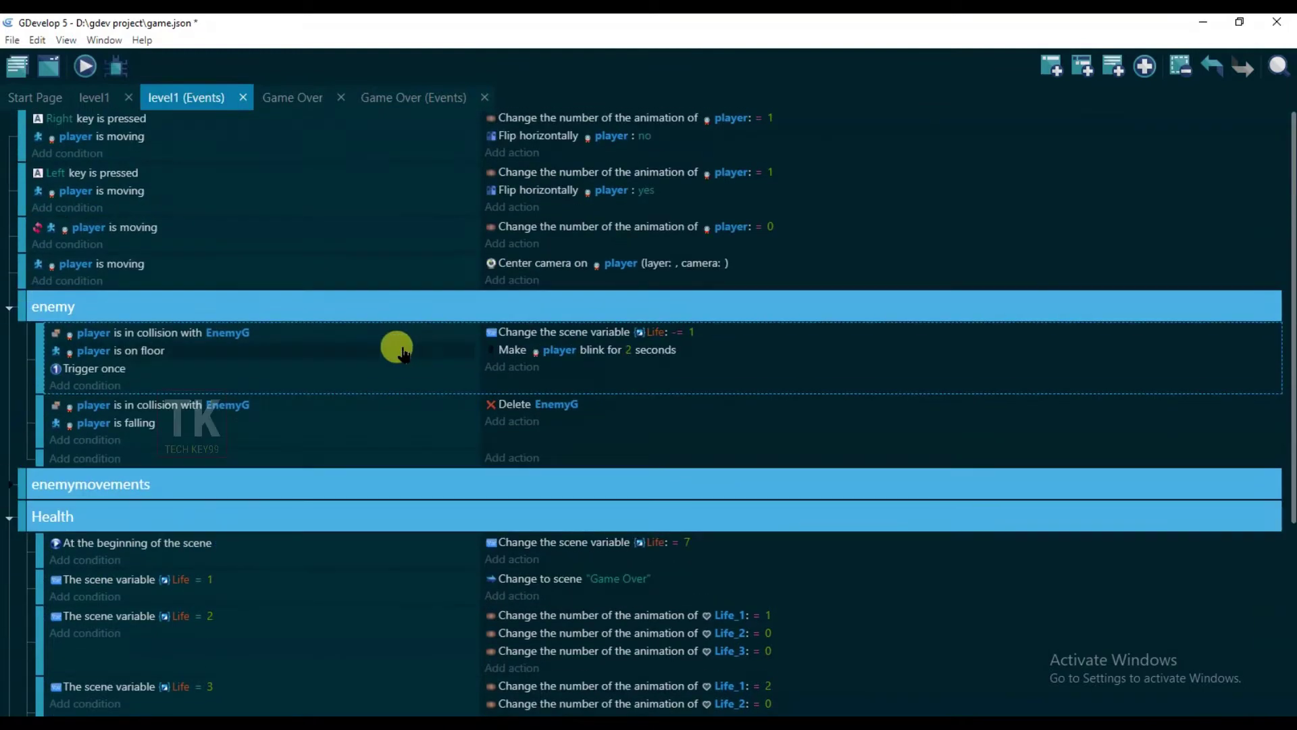
{"action": "left_click", "coordinate": [95, 458]}
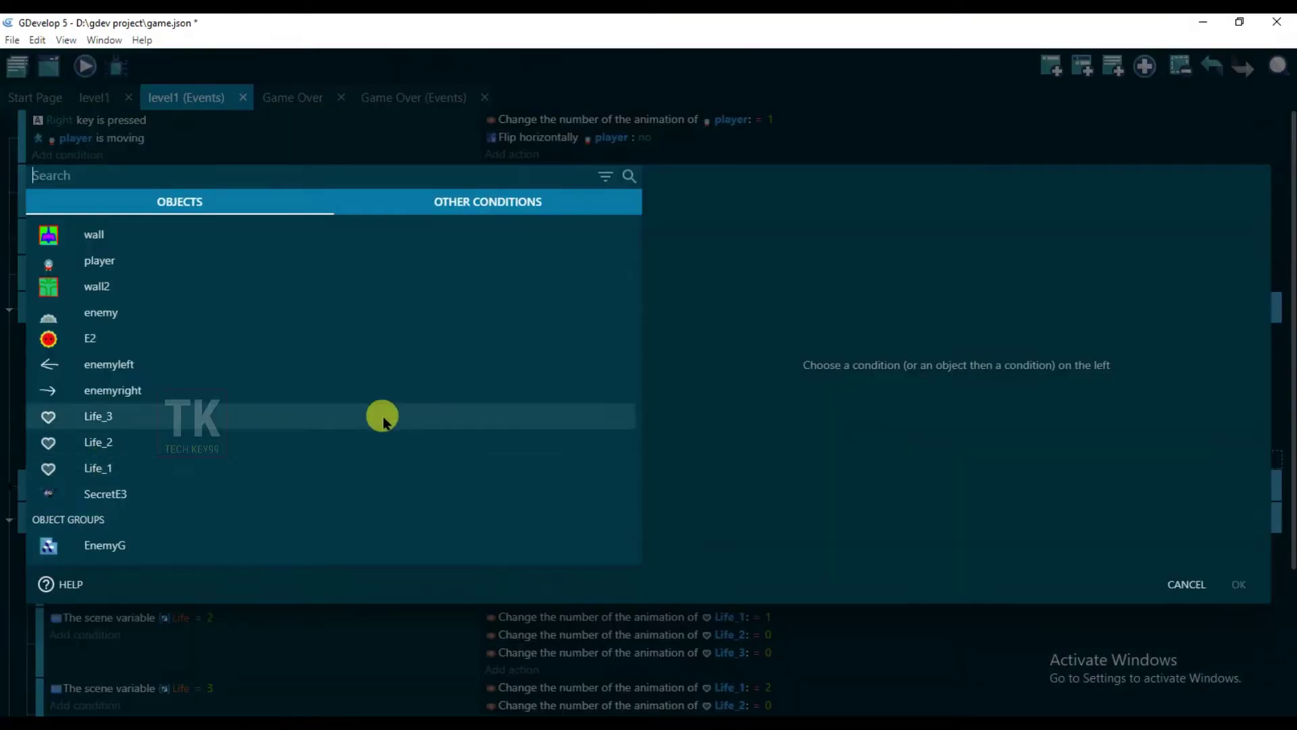
{"action": "left_click", "coordinate": [139, 274]}
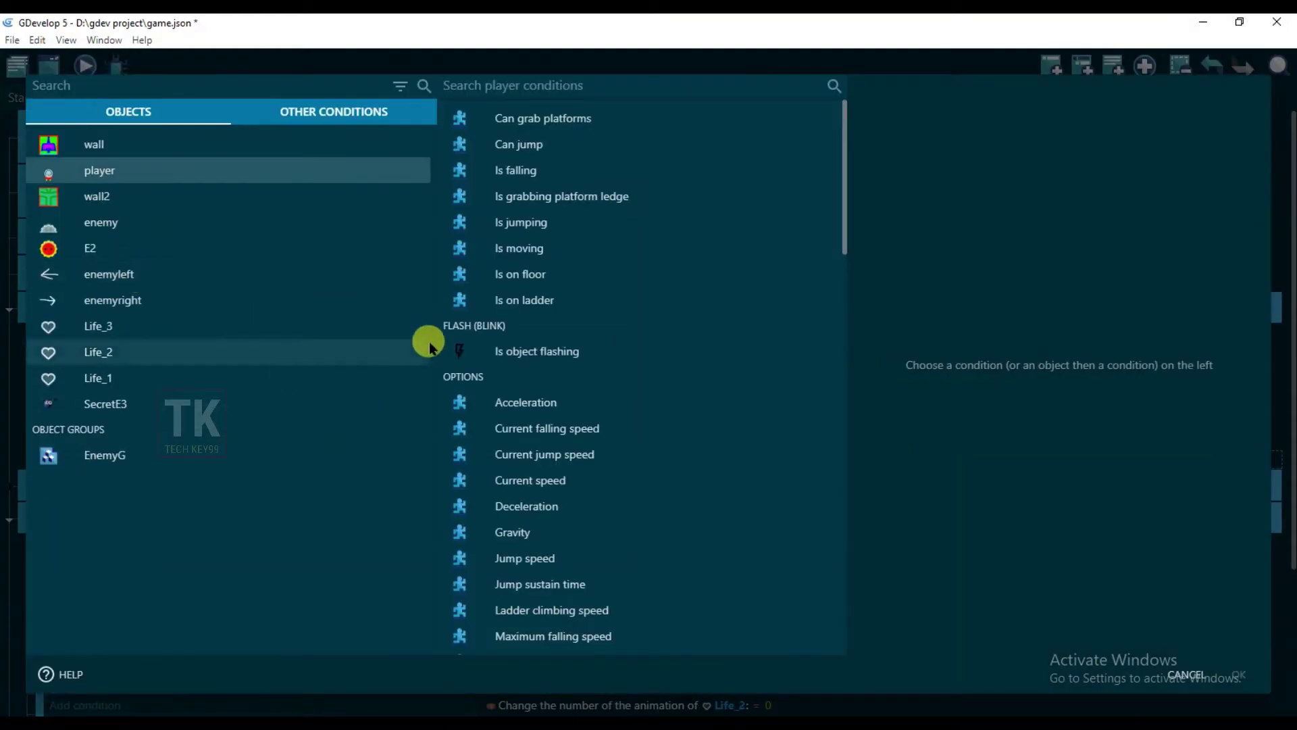
{"action": "scroll", "coordinate": [665, 297], "scroll_direction": "down", "scroll_amount": 1}
{"action": "scroll", "coordinate": [669, 289], "scroll_direction": "down", "scroll_amount": 5}
{"action": "scroll", "coordinate": [669, 289], "scroll_direction": "up", "scroll_amount": 4}
{"action": "scroll", "coordinate": [673, 291], "scroll_direction": "up", "scroll_amount": 3}
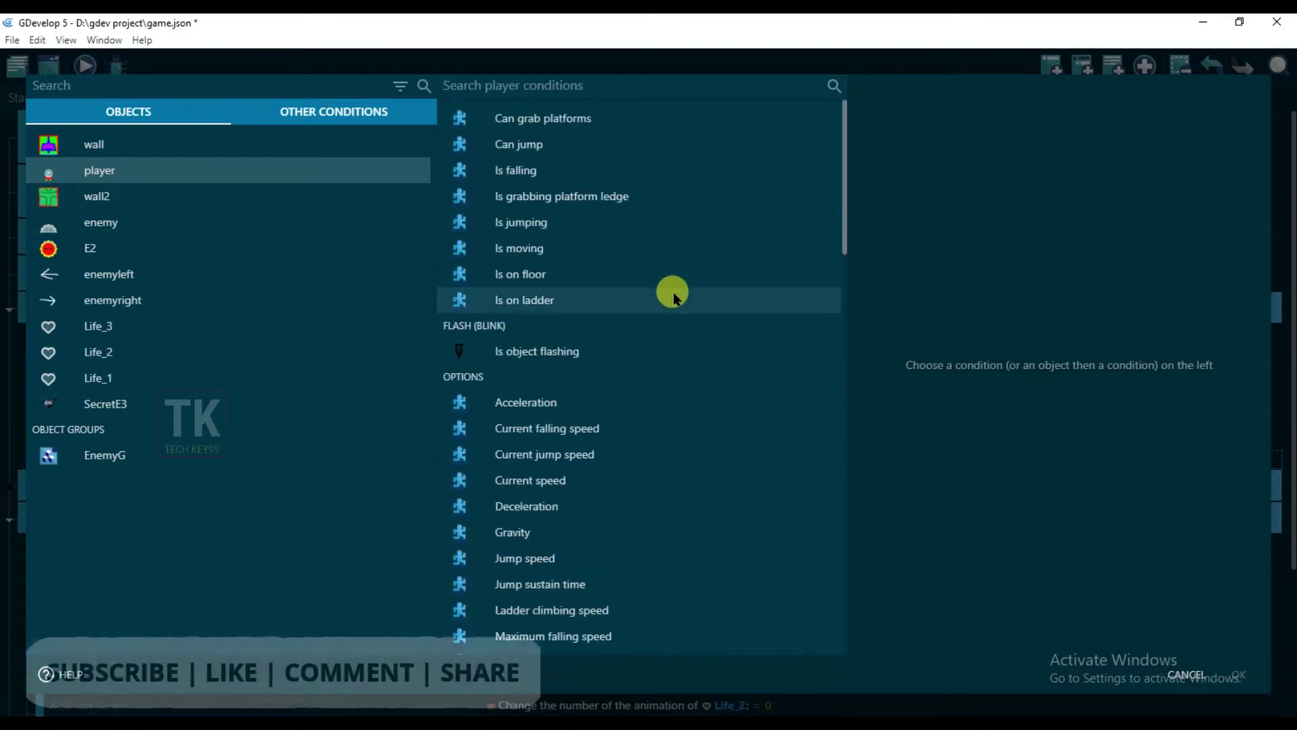
{"action": "scroll", "coordinate": [672, 292], "scroll_direction": "down", "scroll_amount": 9}
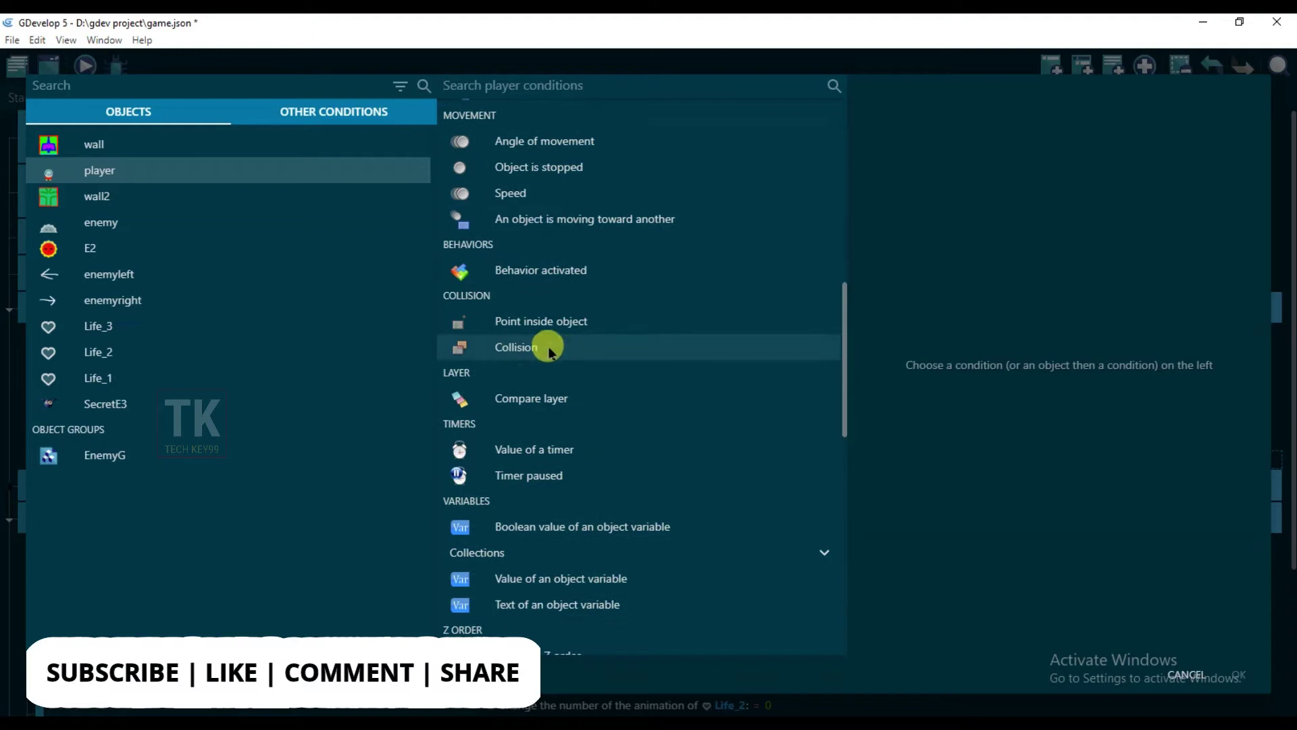
{"action": "left_click", "coordinate": [550, 350]}
{"action": "scroll", "coordinate": [1040, 378], "scroll_direction": "down", "scroll_amount": 3}
{"action": "left_click", "coordinate": [960, 422]}
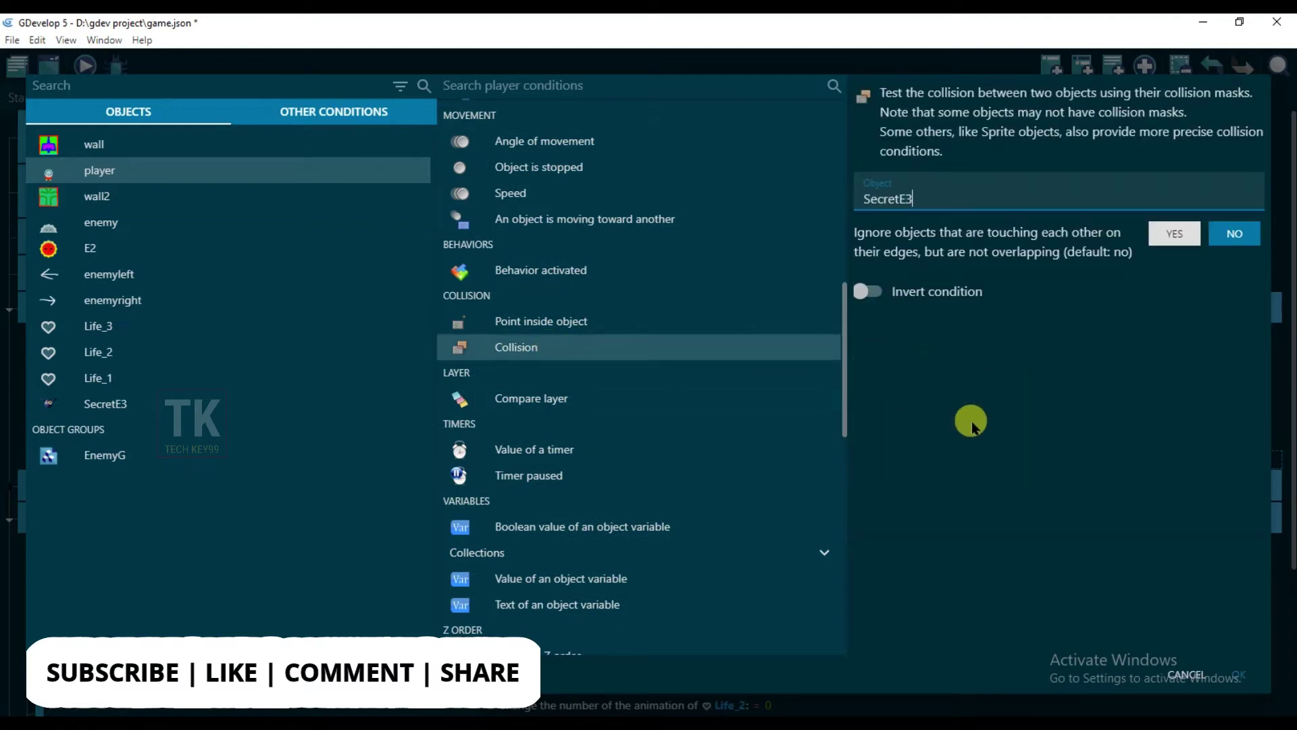
{"action": "left_click", "coordinate": [1236, 671]}
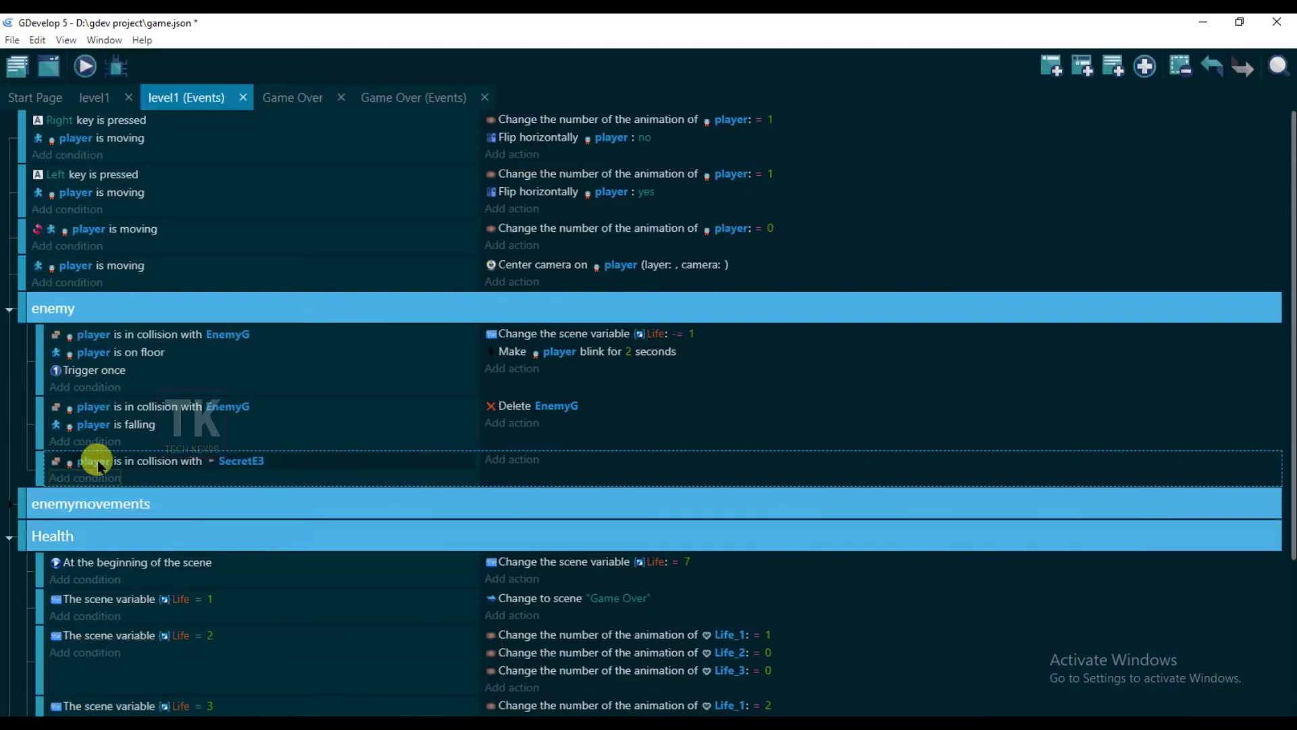
Add an action to the SecretE3 collision event that changes the scene to "Game Over".
{"action": "left_click", "coordinate": [513, 460]}
{"action": "left_click", "coordinate": [487, 204]}
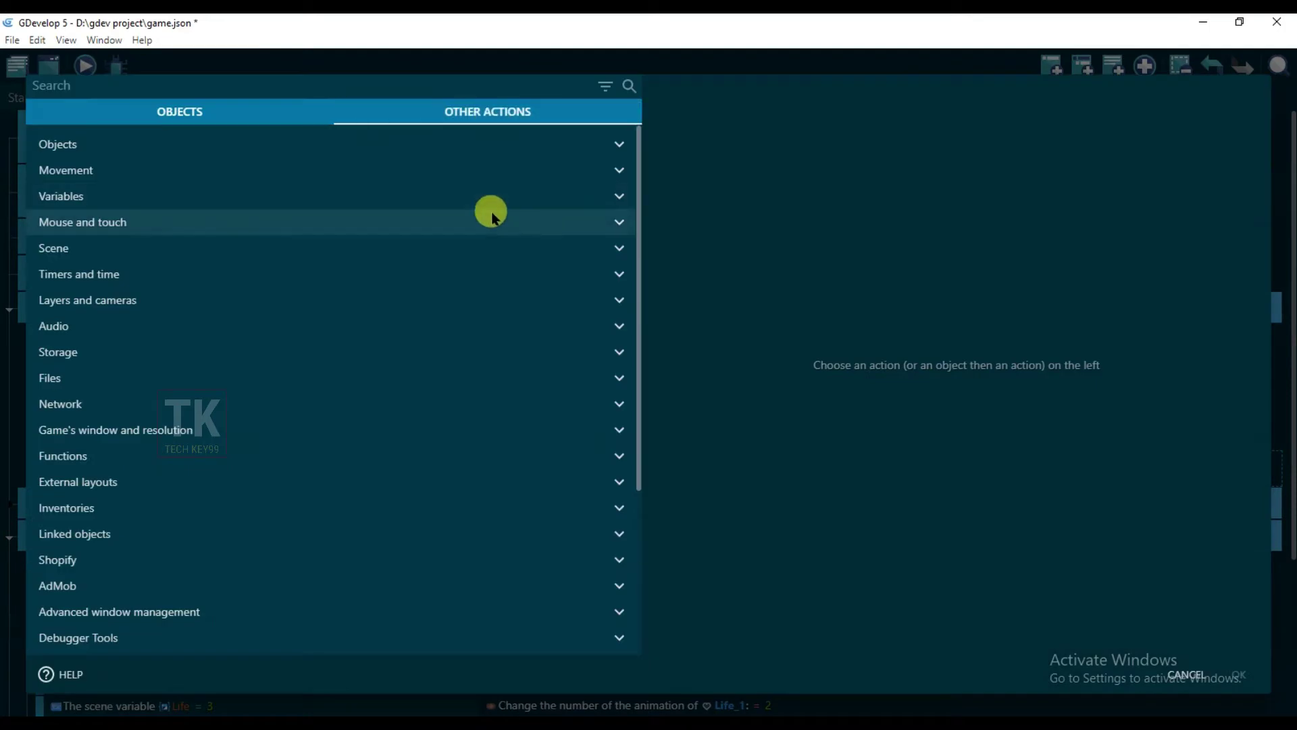
{"action": "left_click", "coordinate": [233, 250]}
{"action": "left_click", "coordinate": [165, 353]}
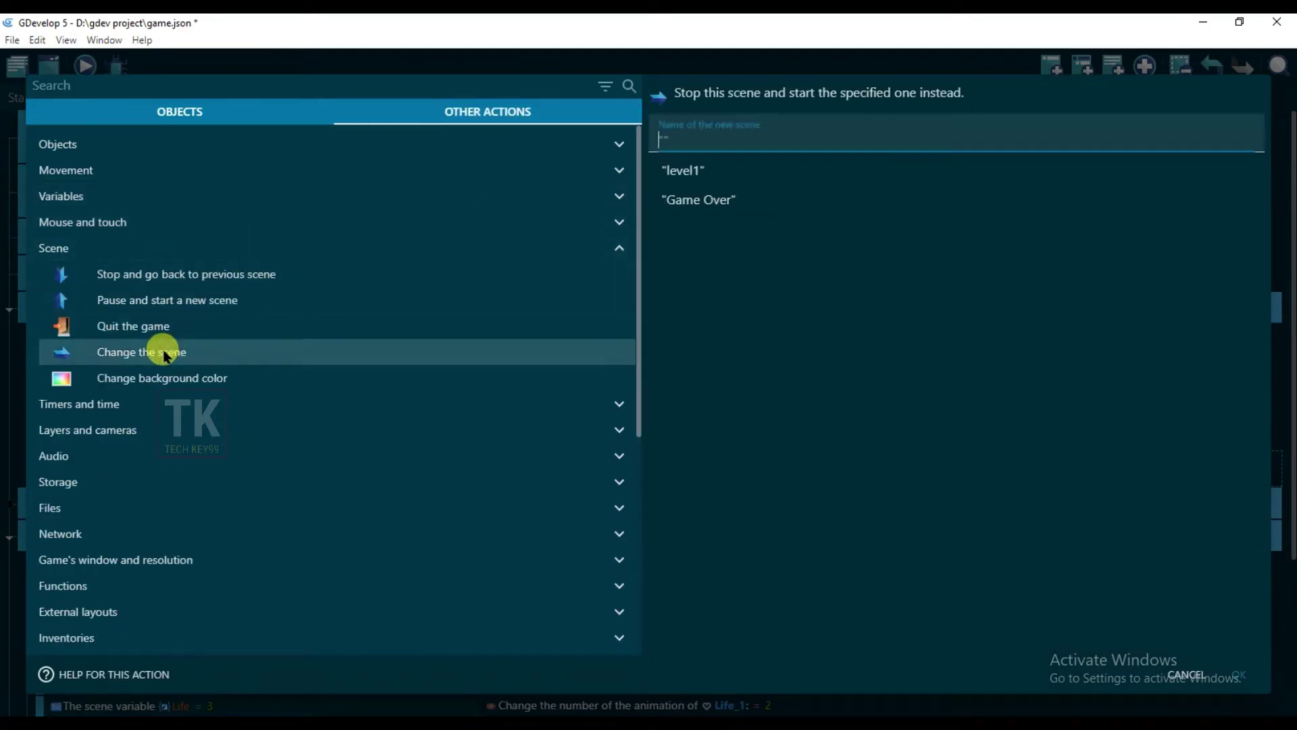
{"action": "left_click", "coordinate": [696, 203]}
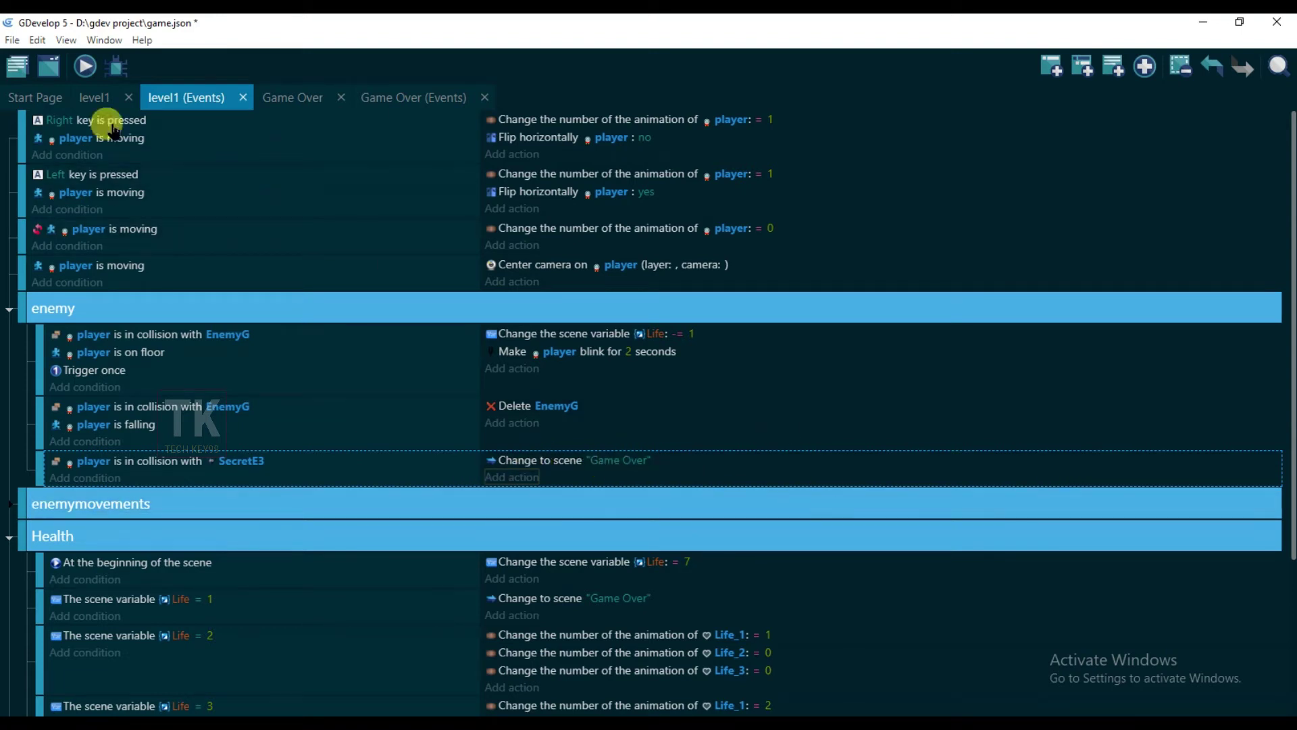
Return to the level1 scene and open Animation #0 of the enemy object in the Piskel pixel editor.
{"action": "left_click", "coordinate": [97, 98]}
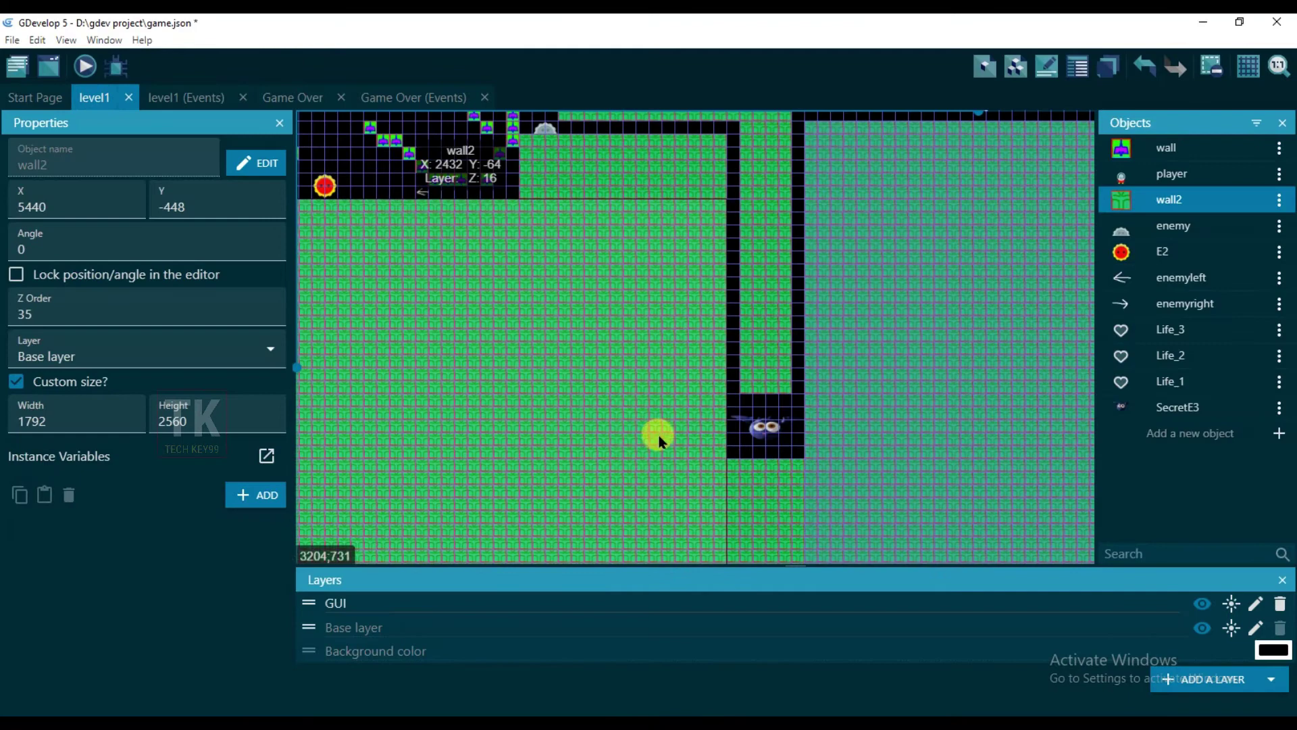
{"action": "scroll", "coordinate": [605, 365], "scroll_direction": "down", "scroll_amount": 3}
{"action": "middle_click_drag", "start_coordinate": [1023, 318], "coordinate": [1047, 135]}
{"action": "left_click", "coordinate": [789, 392]}
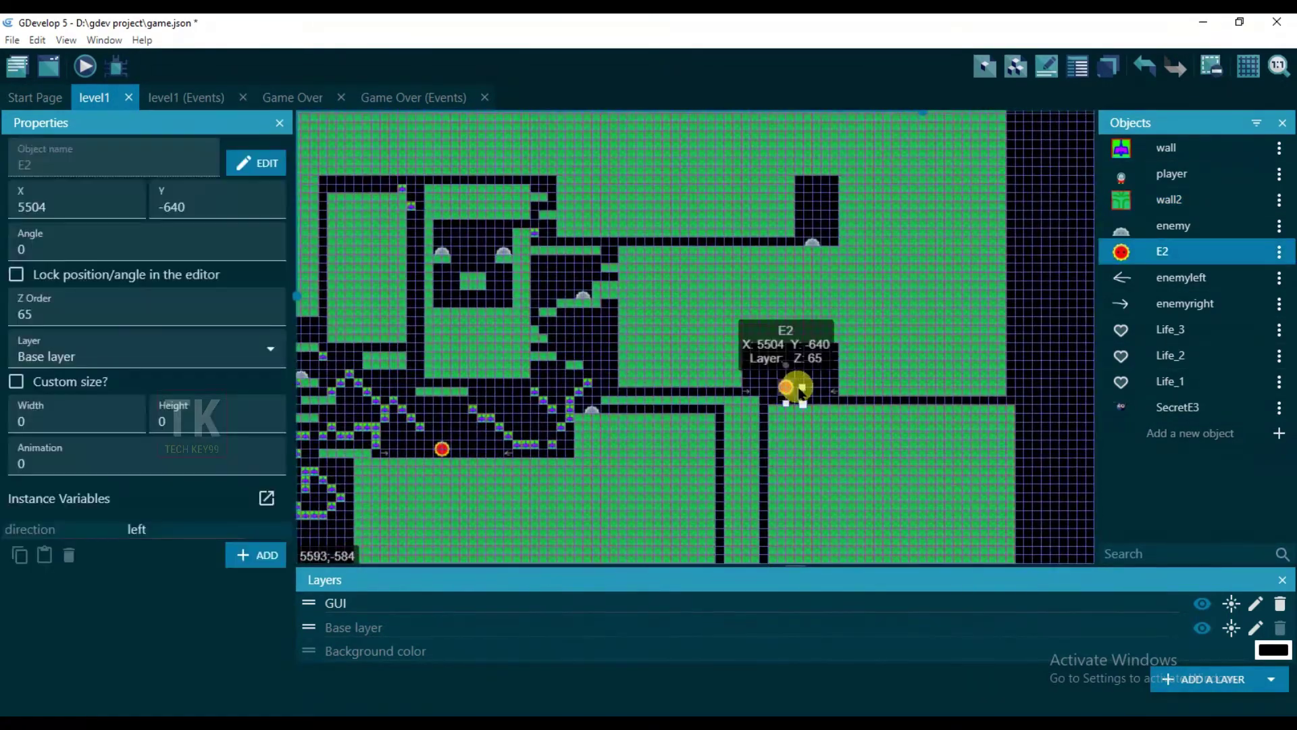
{"action": "left_click", "coordinate": [1282, 230]}
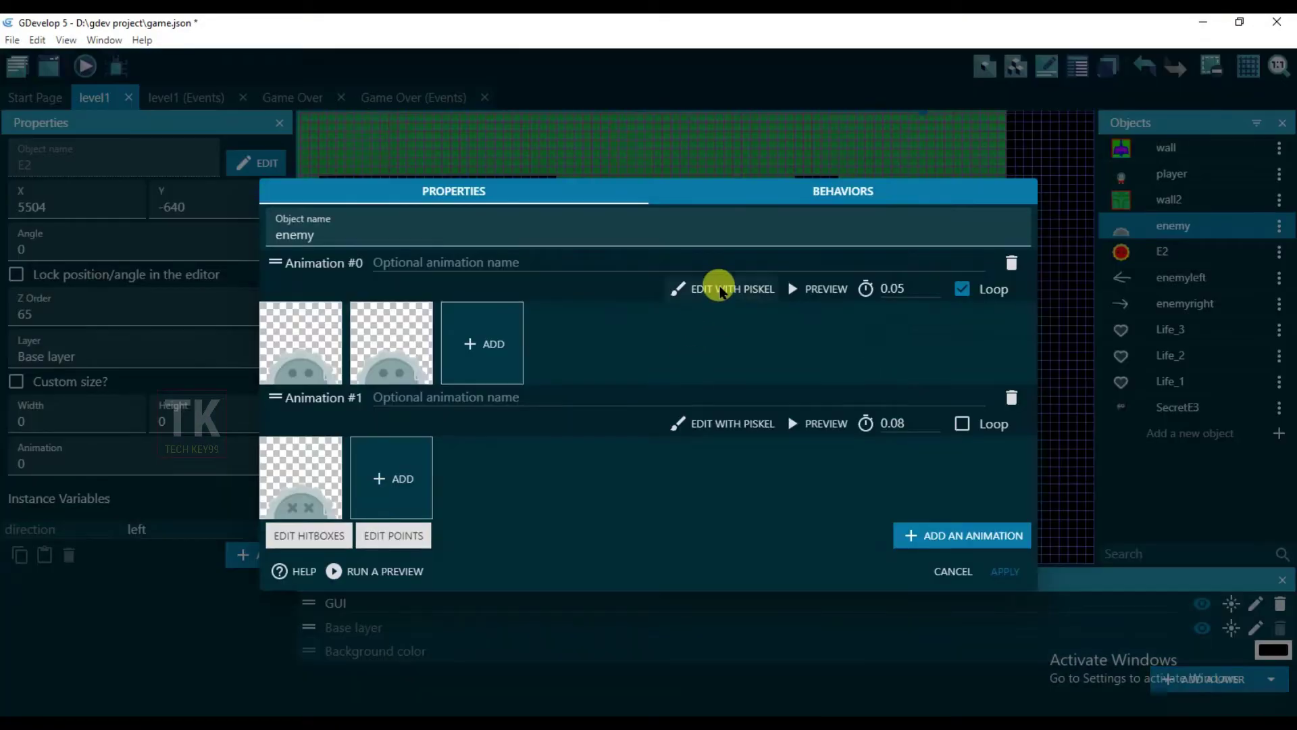
{"action": "left_click", "coordinate": [721, 288]}
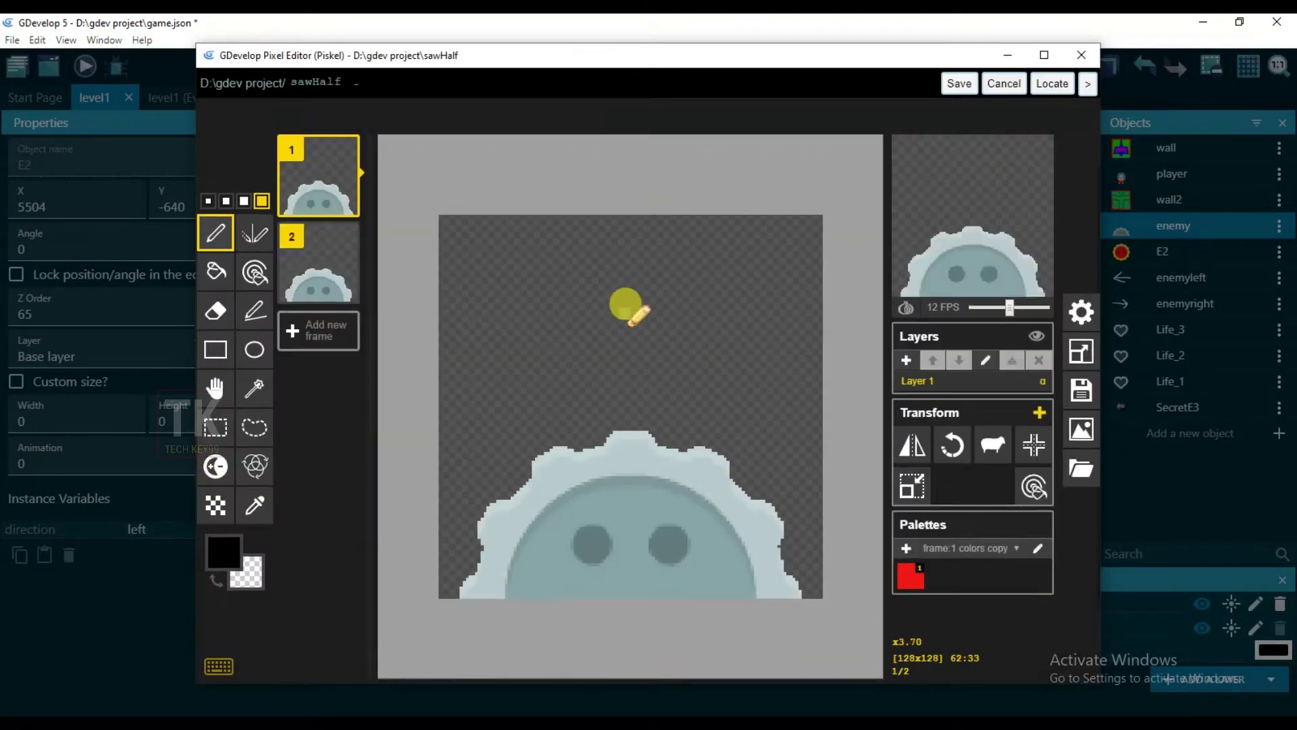
Fill the saw's inner body with red (#f61717) in both frames.
{"action": "left_click", "coordinate": [216, 271]}
{"action": "left_click", "coordinate": [224, 550]}
{"action": "left_click", "coordinate": [606, 575]}
{"action": "left_click", "coordinate": [318, 264]}
{"action": "left_click", "coordinate": [616, 571]}
Fill the saw's eyes with yellow in frame 2 and with black in frame 1.
{"action": "left_click", "coordinate": [224, 550]}
{"action": "left_click", "coordinate": [377, 404]}
{"action": "left_click", "coordinate": [604, 531]}
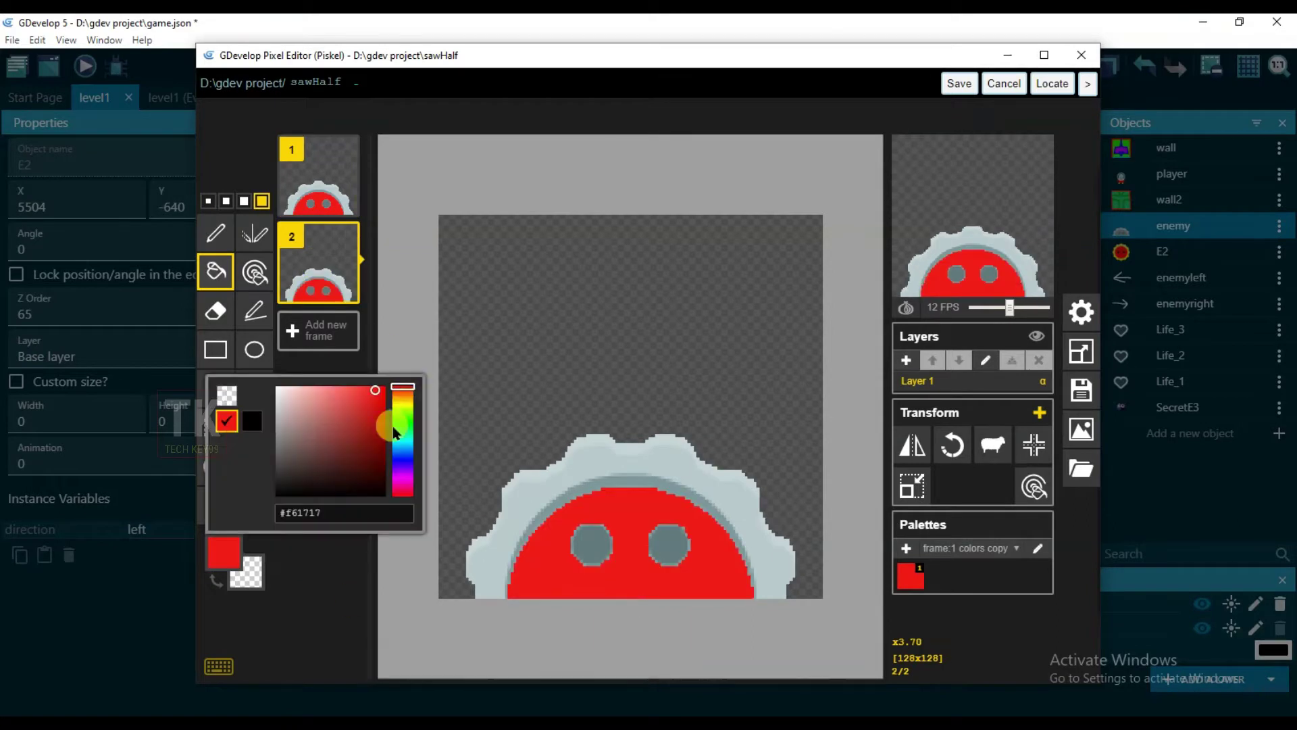
{"action": "left_click", "coordinate": [331, 204]}
{"action": "left_click", "coordinate": [224, 551]}
{"action": "left_click", "coordinate": [227, 446]}
{"action": "left_click", "coordinate": [601, 544]}
{"action": "left_click", "coordinate": [665, 545]}
Fill the saw's outer rim in frame 1 with blue (#099dee) and save the recoloured sprite to the enemy object.
{"action": "left_click", "coordinate": [224, 550]}
{"action": "left_click", "coordinate": [402, 449]}
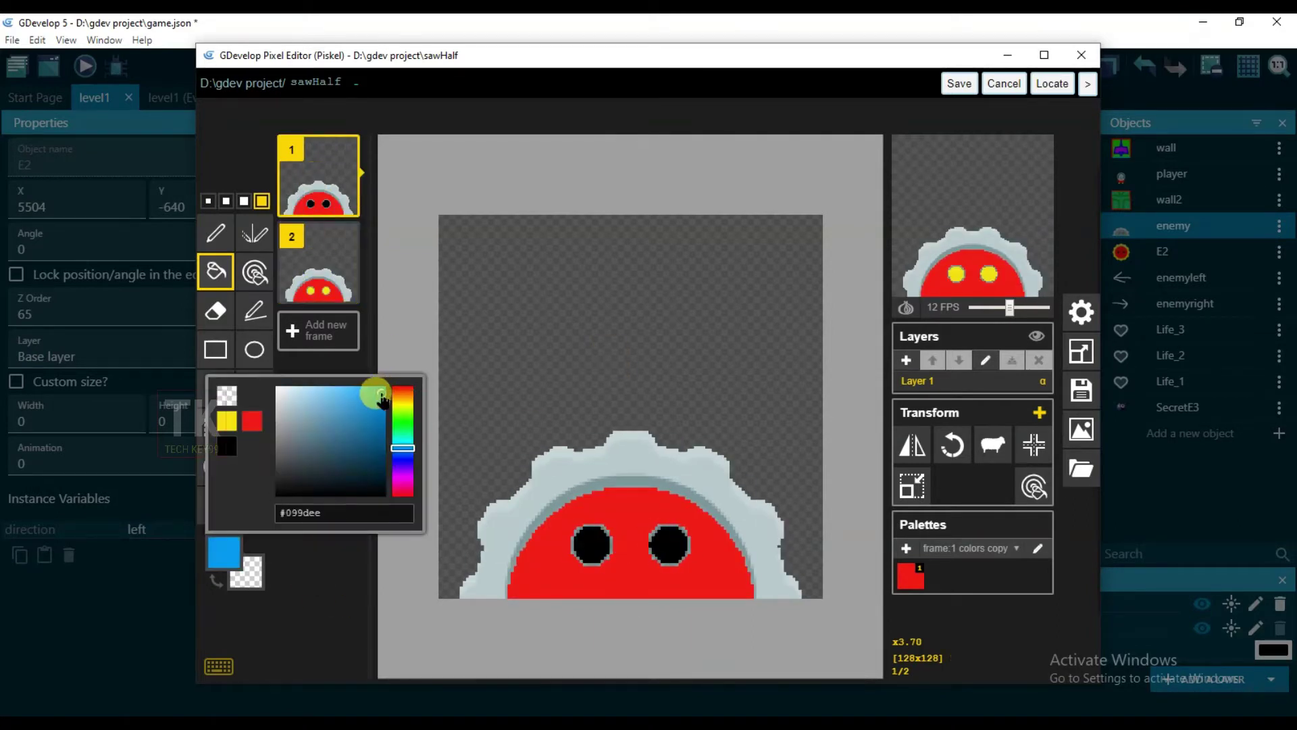
{"action": "left_click", "coordinate": [382, 391]}
{"action": "left_click", "coordinate": [536, 478]}
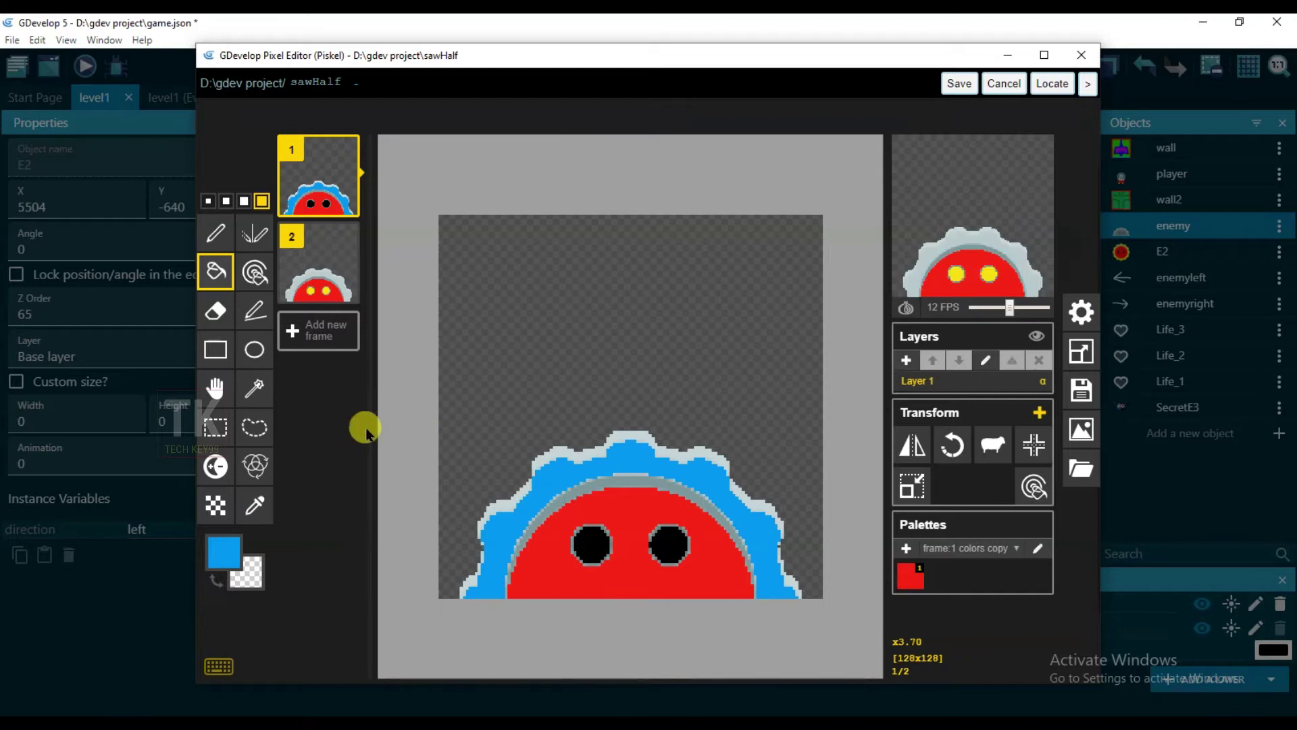
{"action": "left_click", "coordinate": [958, 83]}
{"action": "left_click", "coordinate": [970, 574]}
{"action": "scroll", "coordinate": [1058, 291], "scroll_direction": "down", "scroll_amount": 1}
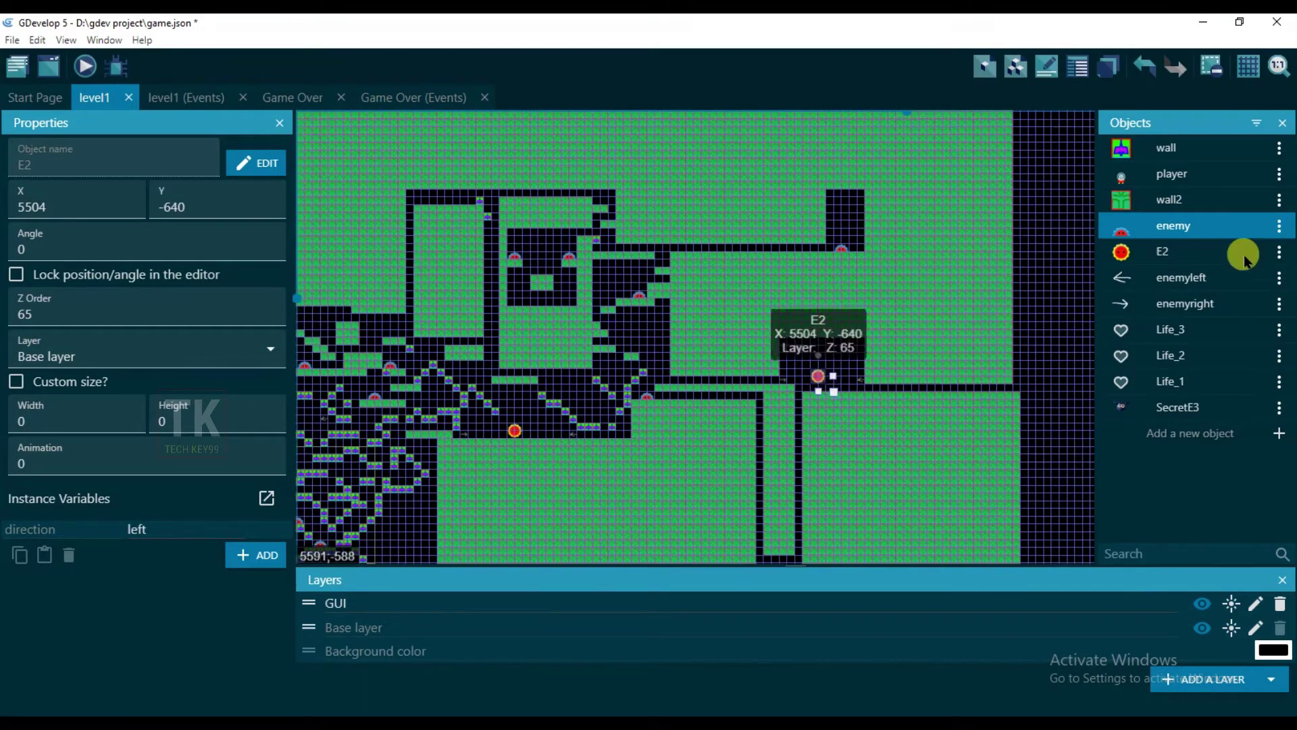
Open the E2 object for editing and delete all the saw frames from the saw and saw_dead animations.
{"action": "left_click", "coordinate": [1279, 253]}
{"action": "left_click", "coordinate": [1227, 278]}
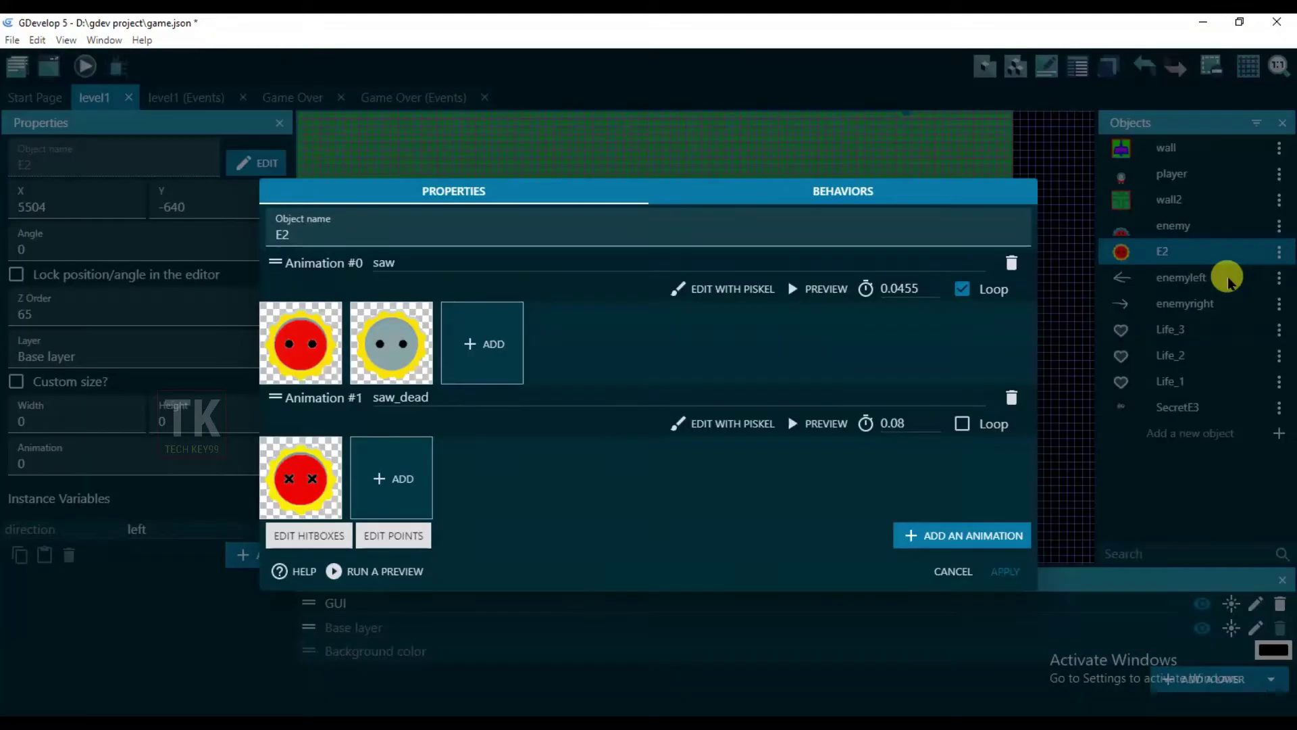
{"action": "right_click", "coordinate": [314, 340]}
{"action": "left_click", "coordinate": [327, 358]}
{"action": "right_click", "coordinate": [317, 351]}
{"action": "left_click", "coordinate": [325, 368]}
{"action": "right_click", "coordinate": [316, 456]}
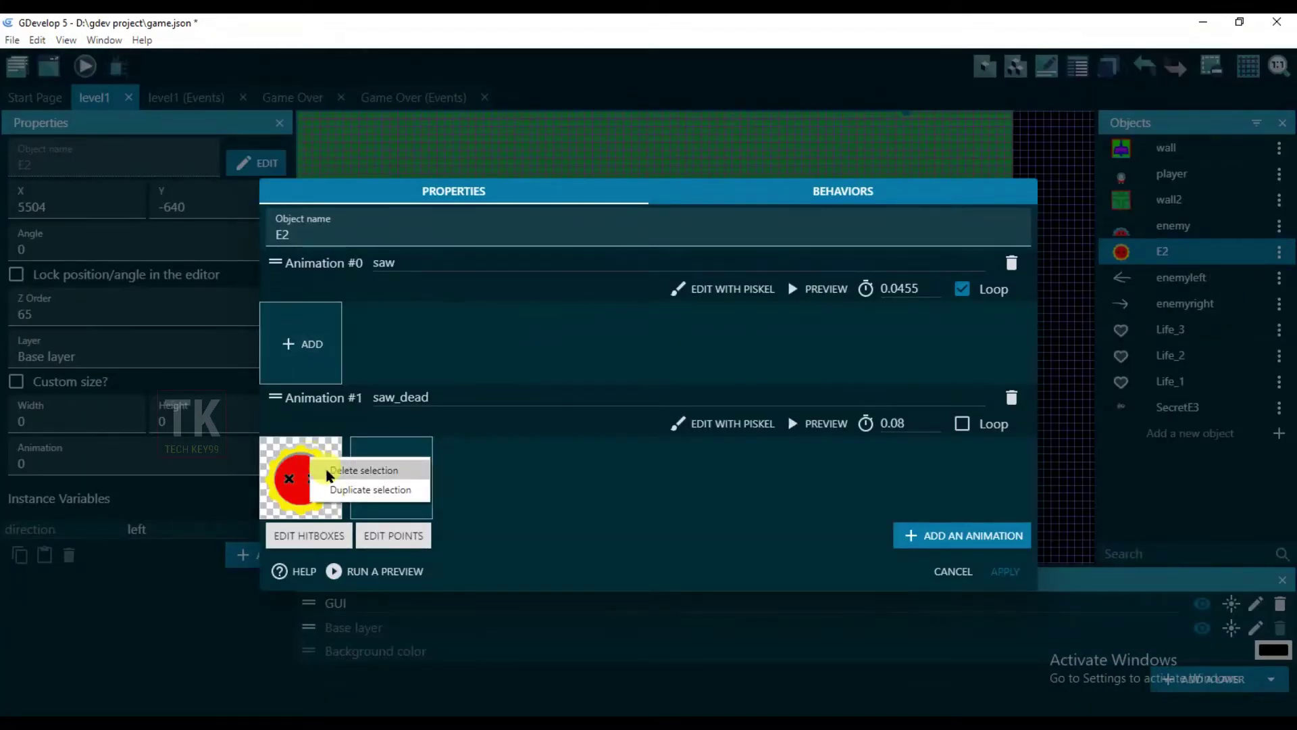
{"action": "left_click", "coordinate": [327, 471]}
Add the bat images cs_idle_move0001 to cs_idle_move0009 as frames of E2's Animation #0.
{"action": "left_click", "coordinate": [307, 348]}
{"action": "left_click", "coordinate": [924, 271]}
{"action": "left_click", "coordinate": [389, 392], "text": "shift"}
{"action": "left_click", "coordinate": [478, 388], "text": "ctrl"}
{"action": "left_click", "coordinate": [561, 385], "text": "ctrl"}
{"action": "left_click", "coordinate": [654, 382], "text": "ctrl"}
{"action": "left_click", "coordinate": [755, 380], "text": "ctrl"}
{"action": "left_click", "coordinate": [838, 383], "text": "ctrl"}
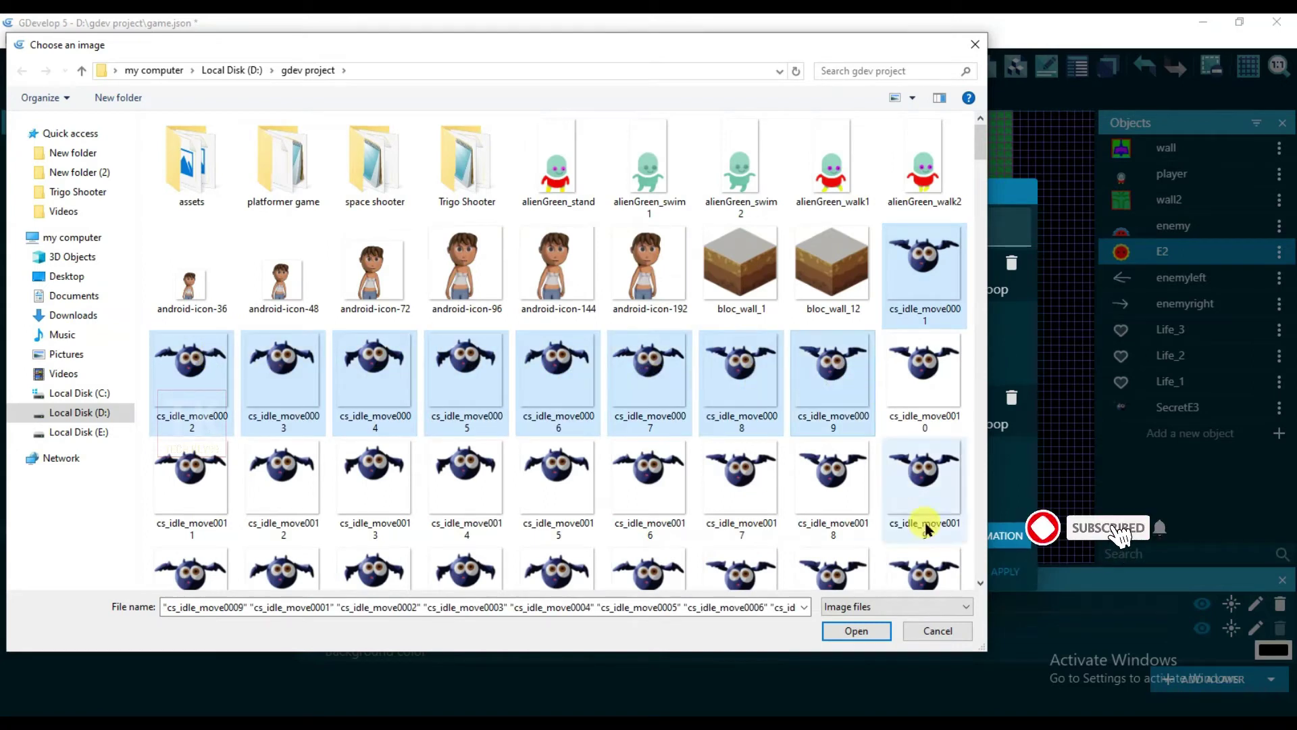
{"action": "left_click", "coordinate": [856, 631]}
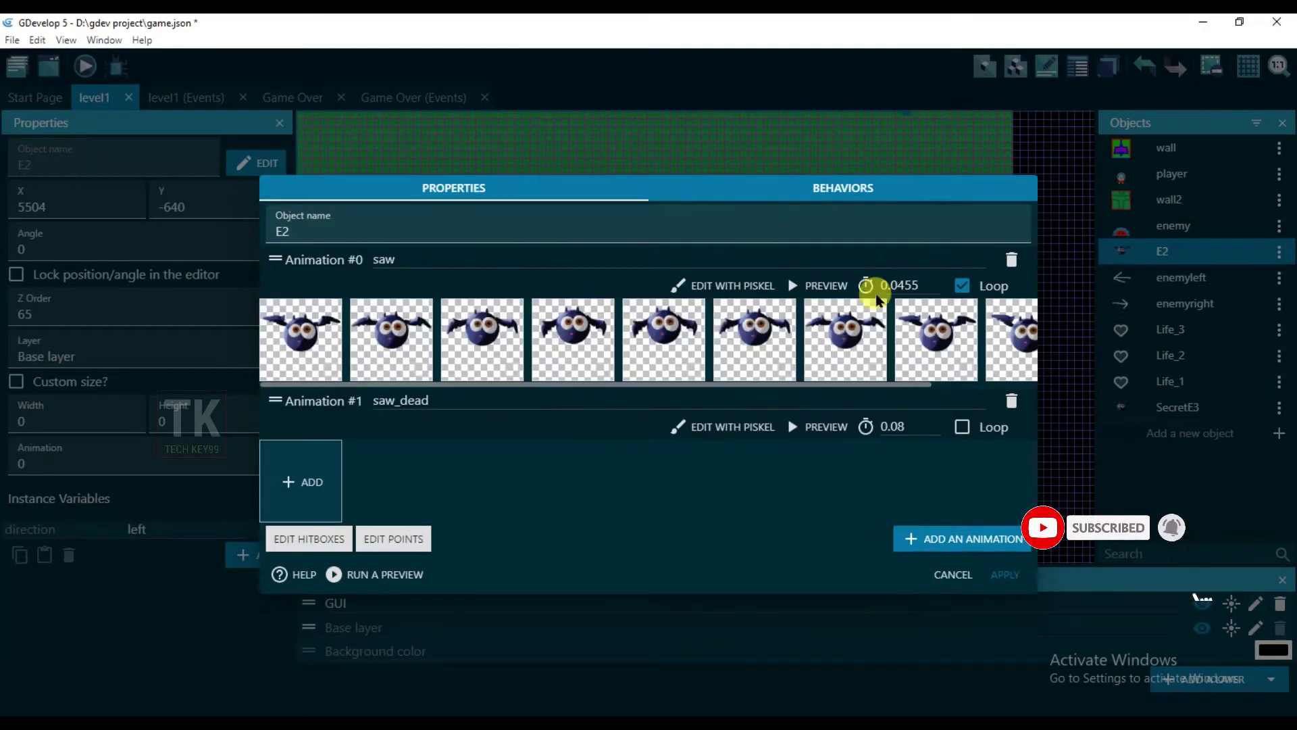
Preview the bat animation and speed it up to 0.0263 seconds between frames.
{"action": "left_click", "coordinate": [816, 288]}
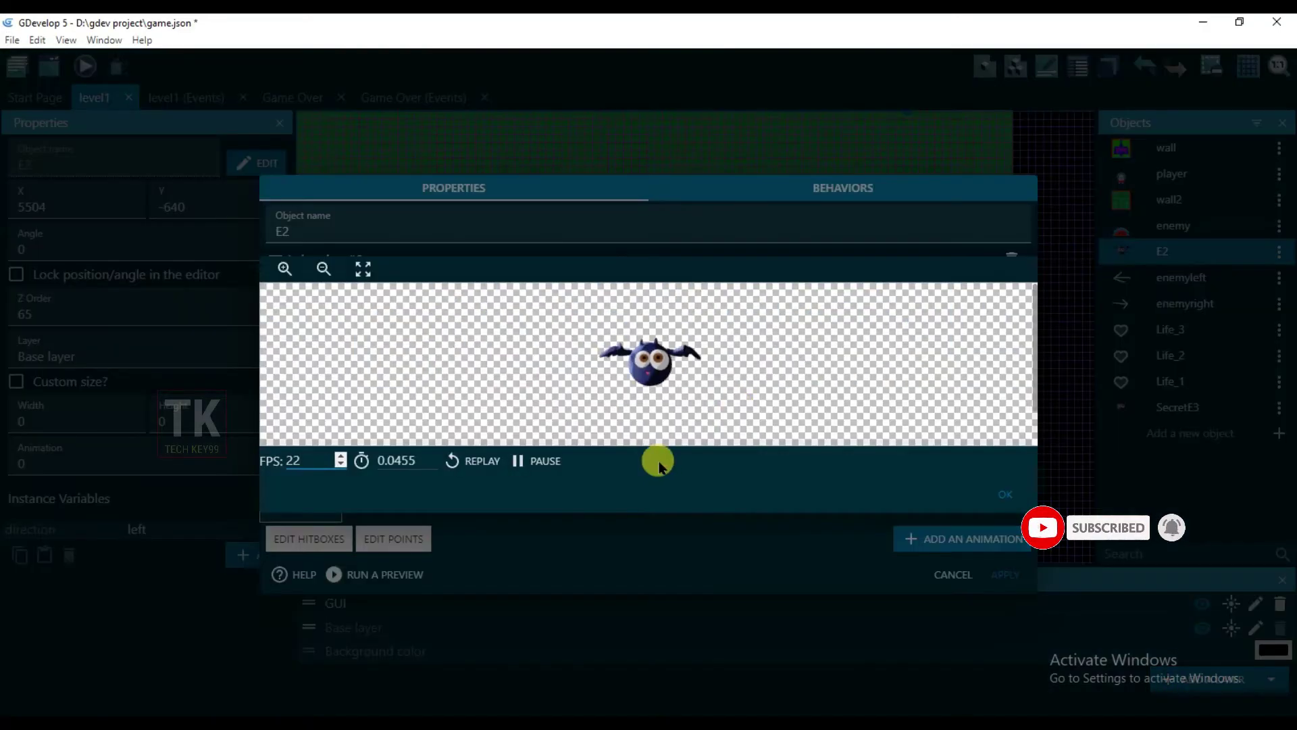
{"action": "left_click", "coordinate": [339, 455]}
{"action": "left_click", "coordinate": [339, 455]}
{"action": "left_click", "coordinate": [339, 455]}
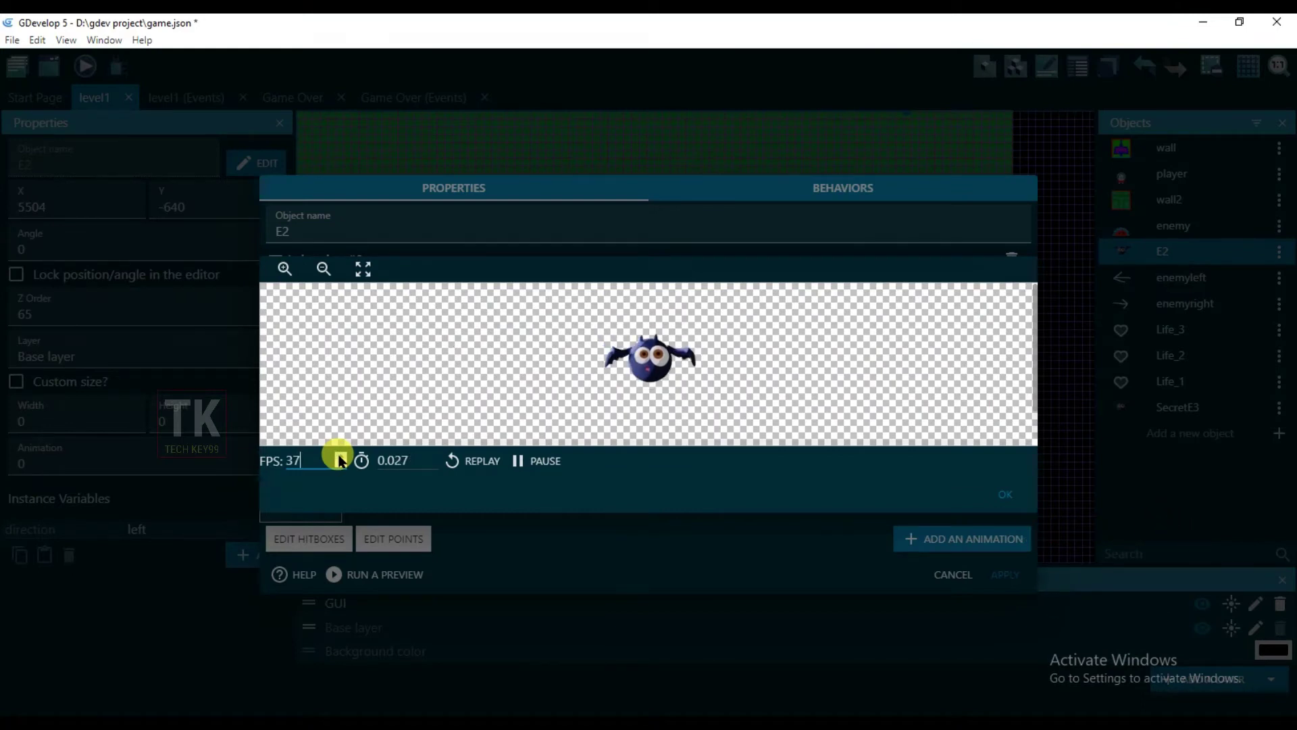
{"action": "left_click", "coordinate": [1009, 494]}
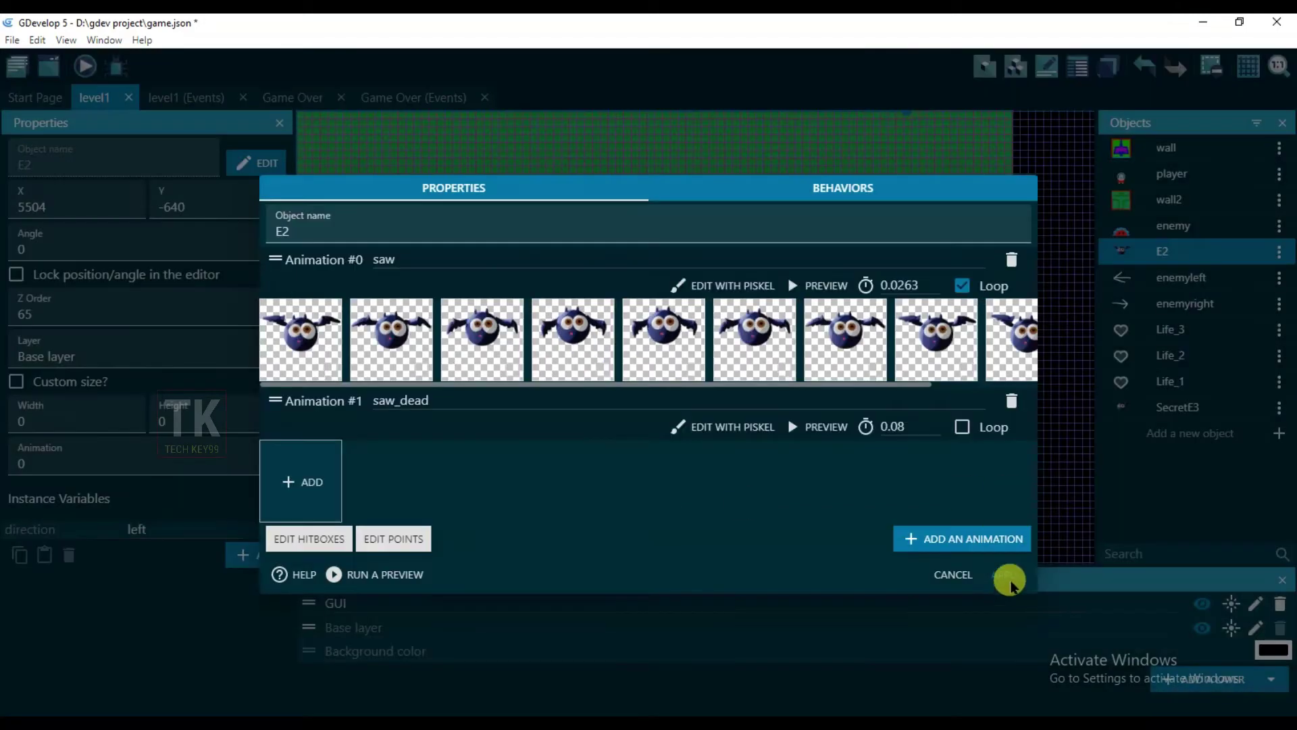
Delete the empty Animation #1 saw_dead from the E2 object.
{"action": "left_click", "coordinate": [313, 490]}
{"action": "left_click", "coordinate": [976, 44]}
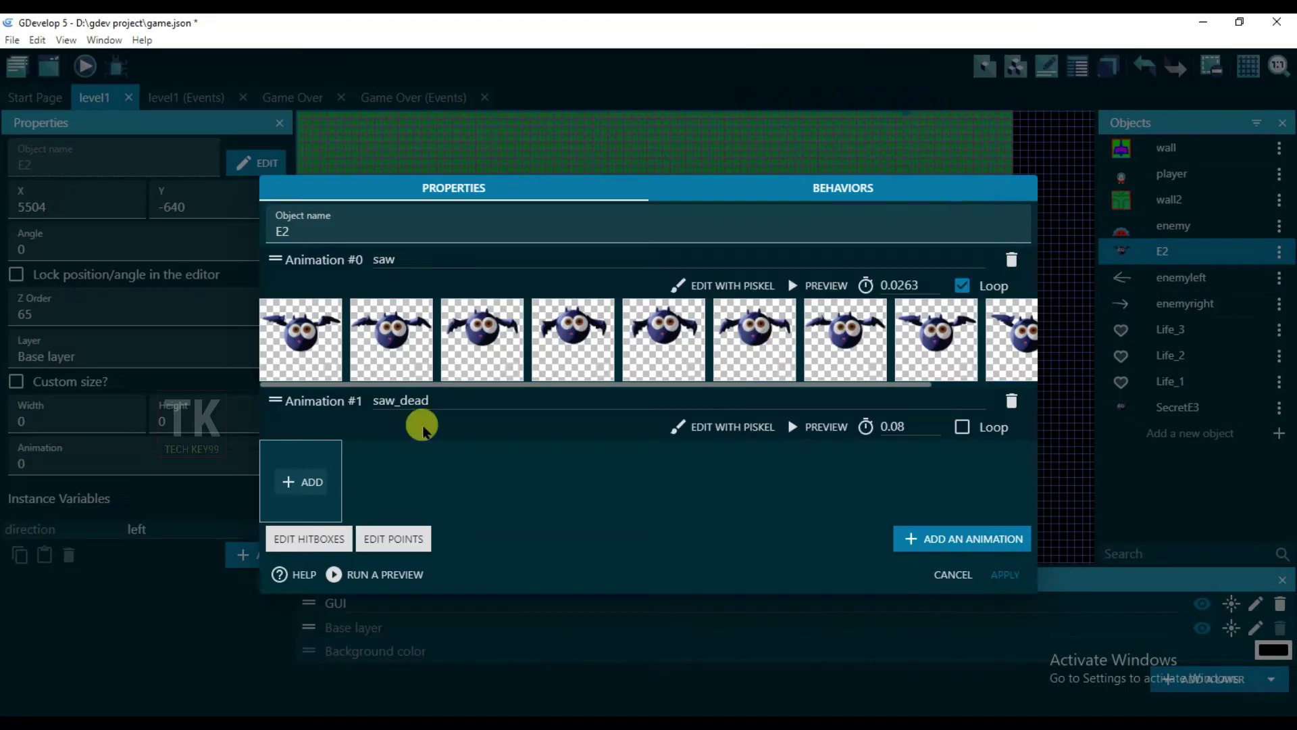
{"action": "left_click", "coordinate": [1013, 399]}
{"action": "left_click", "coordinate": [686, 372]}
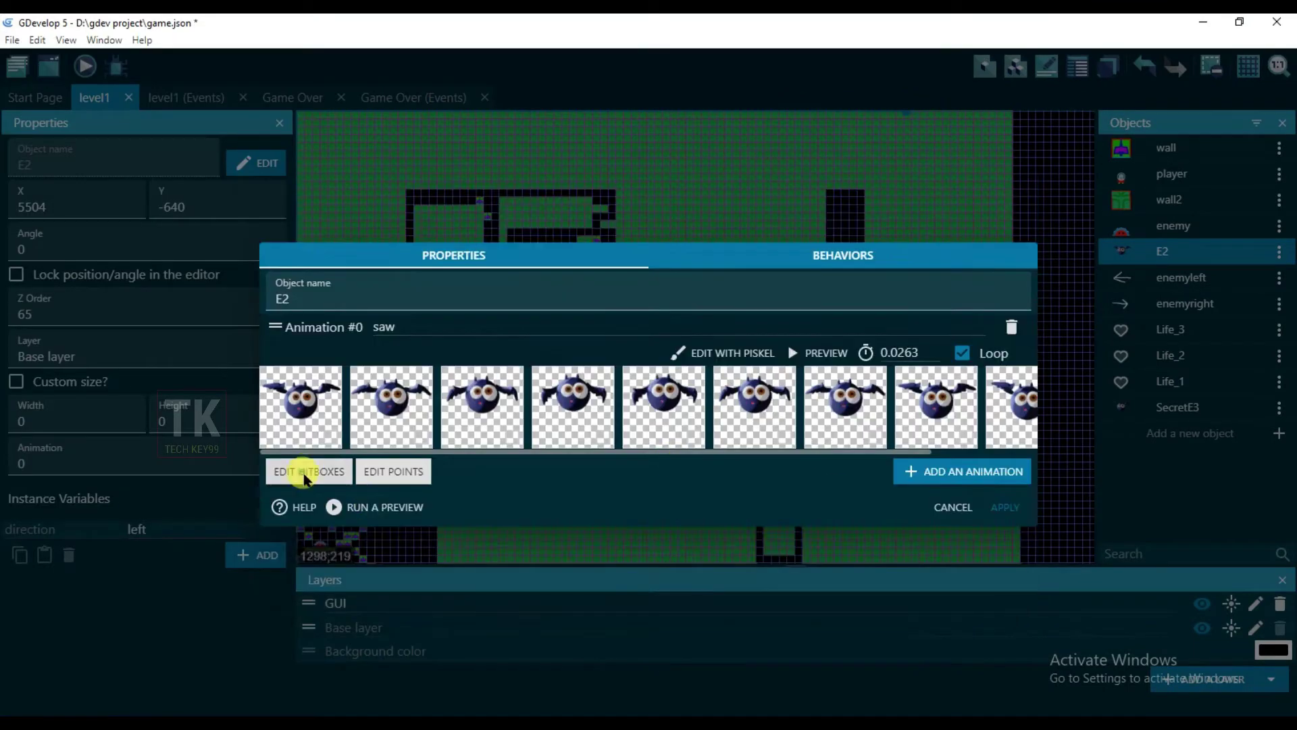
Give E2 a quadrilateral collision mask with points (4, 27.5), (121, 34.5), (125, 85.5) and (7, 86.5), and apply the object changes.
{"action": "left_click", "coordinate": [300, 468]}
{"action": "left_click", "coordinate": [709, 533]}
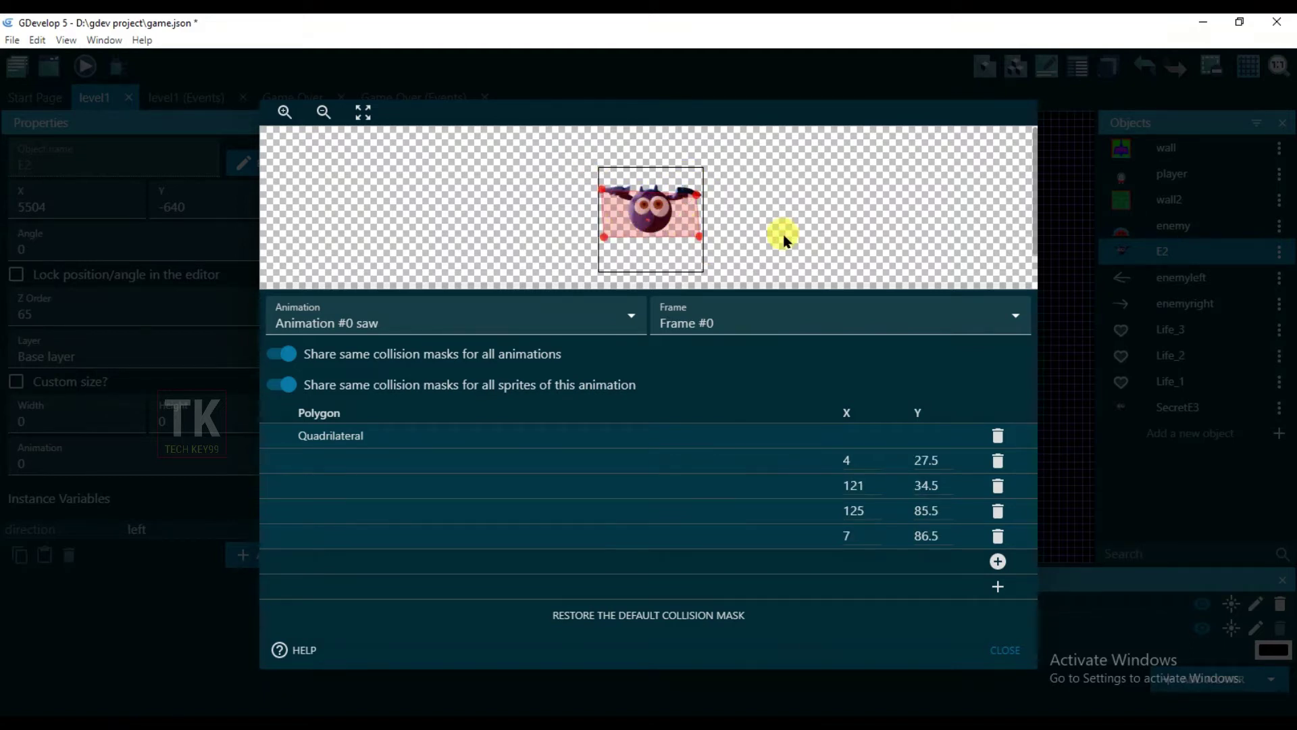
{"action": "left_click", "coordinate": [1005, 654]}
{"action": "left_click", "coordinate": [1017, 509]}
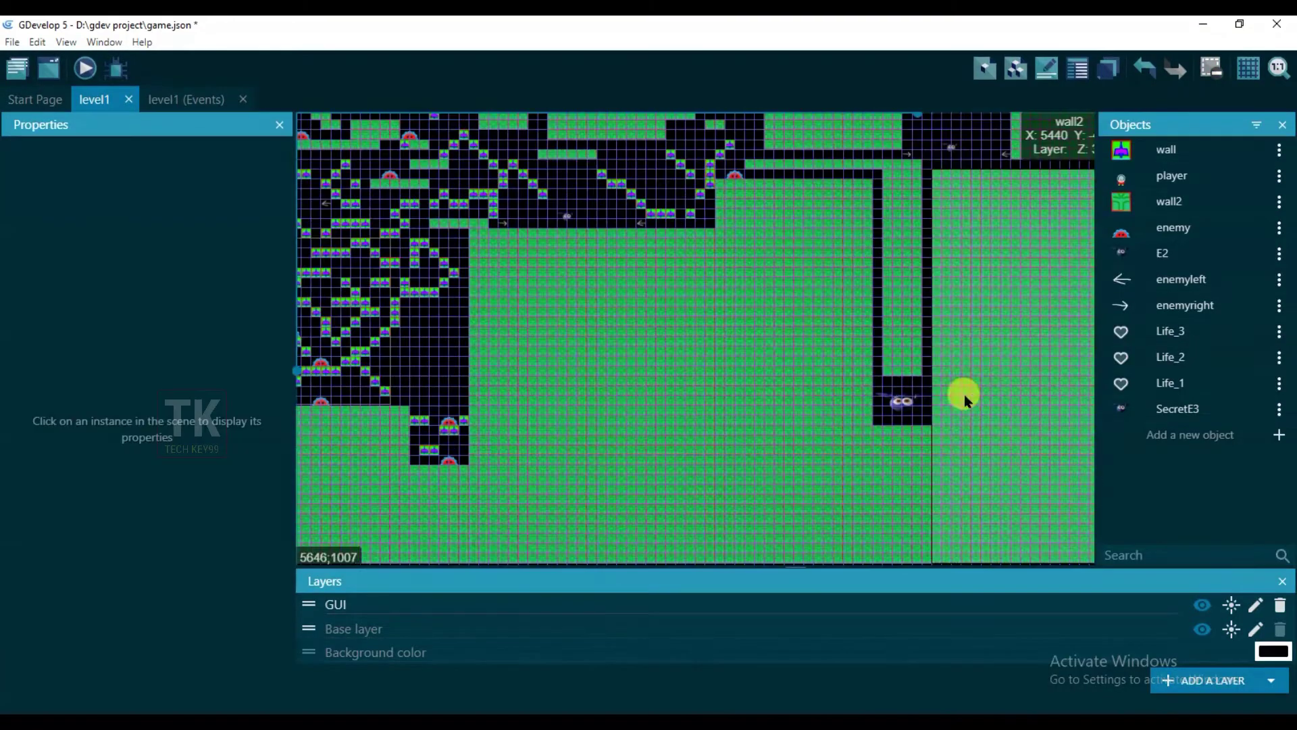
Place a wall2 block in the empty area east of the level and extend the upper wall2 terrain with it.
{"action": "middle_click_drag", "start_coordinate": [963, 395], "coordinate": [491, 479]}
{"action": "scroll", "coordinate": [491, 480], "scroll_direction": "down", "scroll_amount": 5}
{"action": "middle_click_drag", "start_coordinate": [849, 275], "coordinate": [798, 327]}
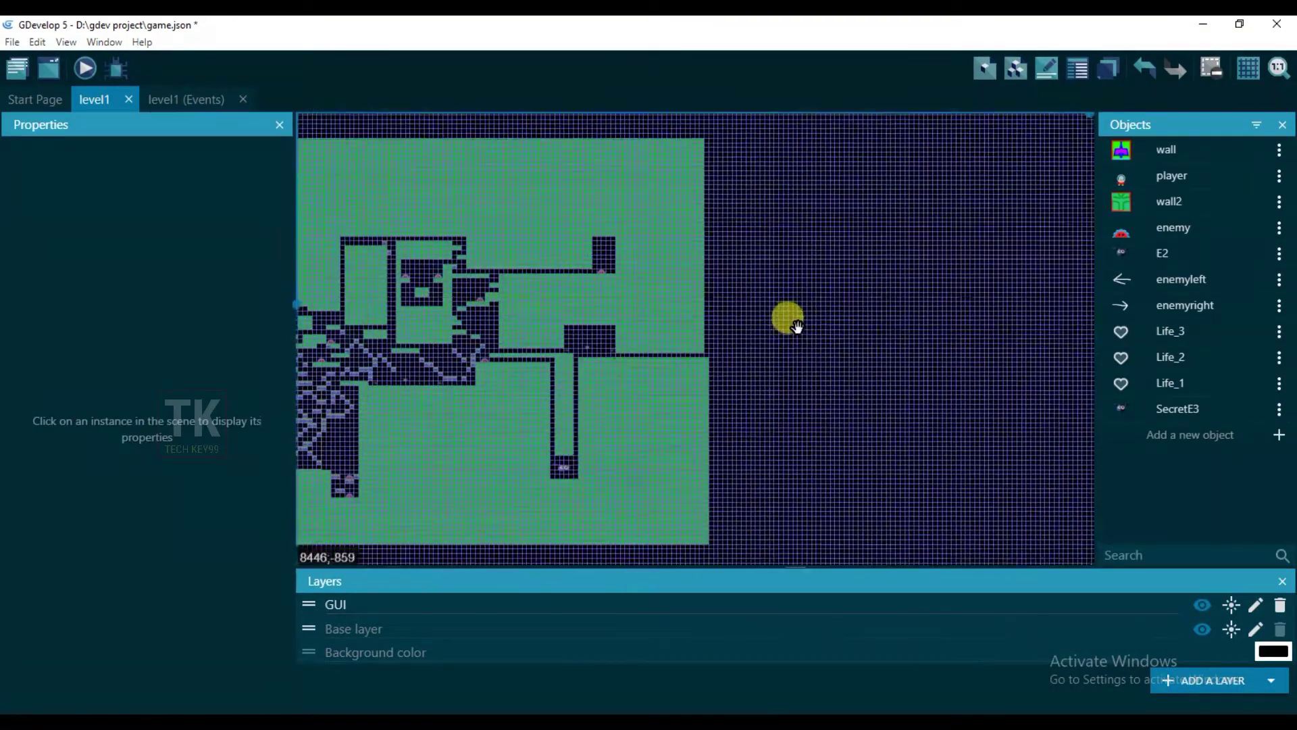
{"action": "left_click", "coordinate": [797, 191]}
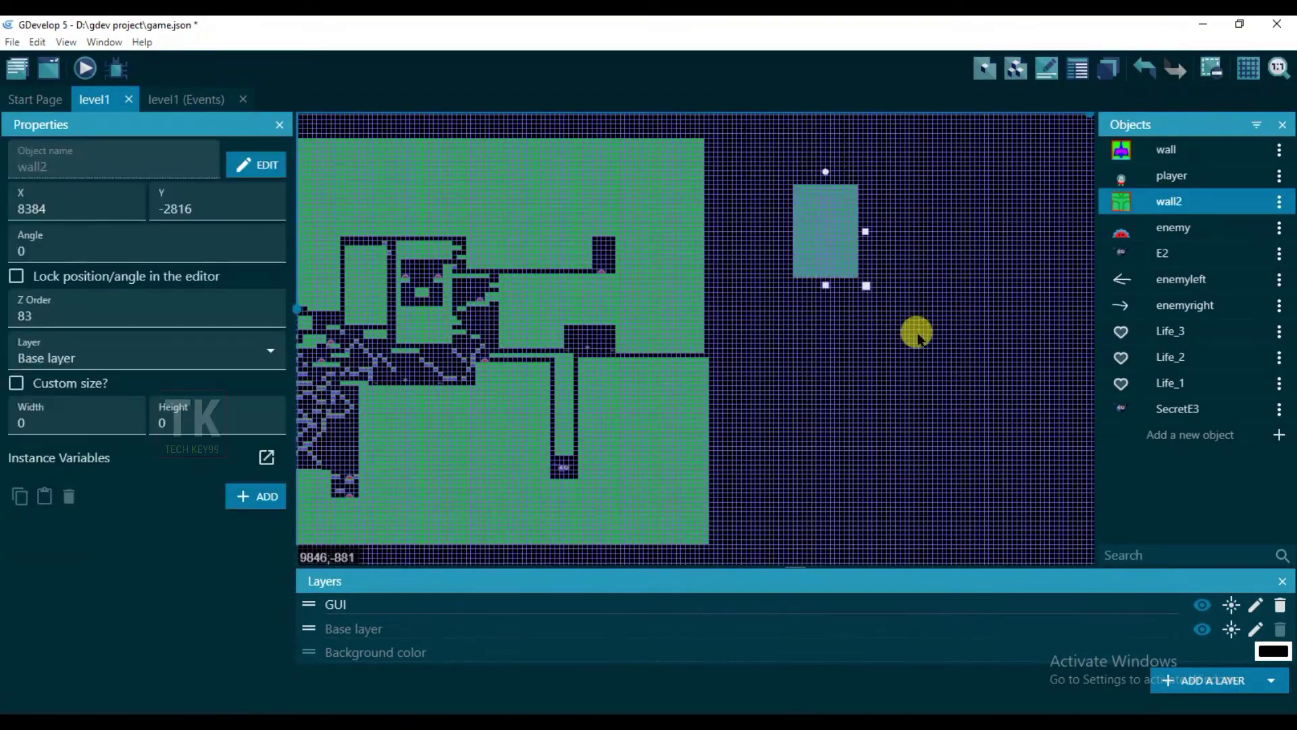
{"action": "left_click_drag", "start_coordinate": [745, 202], "coordinate": [860, 291]}
{"action": "left_click", "coordinate": [681, 230]}
{"action": "left_click_drag", "start_coordinate": [711, 187], "coordinate": [815, 192]}
Add another wall2 block below the extended upper terrain, enlarging and moving it so a narrow vertical shaft remains beside the lower terrain.
{"action": "left_click", "coordinate": [692, 297]}
{"action": "left_click_drag", "start_coordinate": [713, 295], "coordinate": [821, 387]}
{"action": "left_click", "coordinate": [884, 381]}
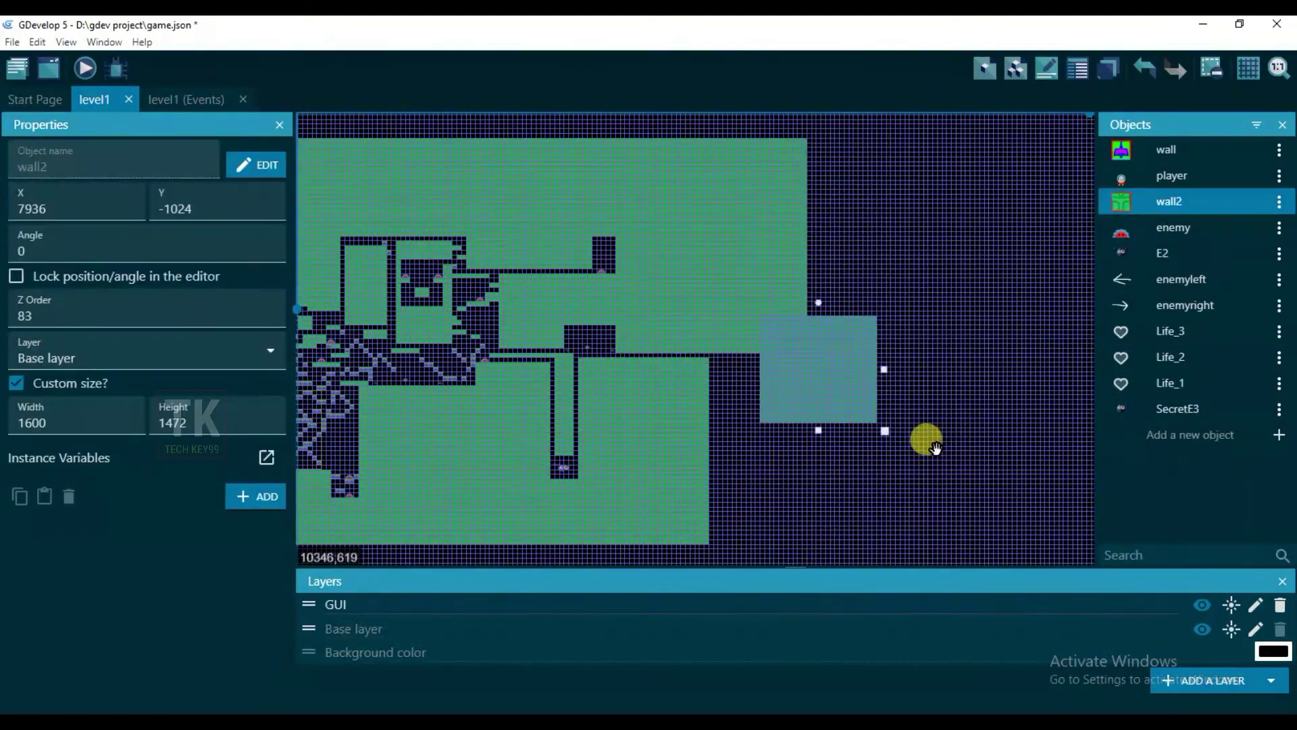
{"action": "left_click", "coordinate": [935, 444]}
{"action": "scroll", "coordinate": [808, 418], "scroll_direction": "up", "scroll_amount": 2}
{"action": "middle_click_drag", "start_coordinate": [803, 418], "coordinate": [801, 259]}
{"action": "scroll", "coordinate": [799, 245], "scroll_direction": "up", "scroll_amount": 3}
{"action": "left_click_drag", "start_coordinate": [818, 256], "coordinate": [729, 347]}
{"action": "left_click_drag", "start_coordinate": [857, 257], "coordinate": [813, 257]}
{"action": "left_click_drag", "start_coordinate": [744, 365], "coordinate": [733, 388]}
Resize and reposition wall2 blocks around the shaft's lower end to leave a small chamber there.
{"action": "left_click_drag", "start_coordinate": [783, 454], "coordinate": [871, 542]}
{"action": "left_click_drag", "start_coordinate": [785, 445], "coordinate": [700, 422]}
{"action": "left_click_drag", "start_coordinate": [774, 423], "coordinate": [831, 429]}
{"action": "left_click_drag", "start_coordinate": [734, 479], "coordinate": [732, 529]}
{"action": "left_click", "coordinate": [916, 432]}
Place one more wall2 block beneath the chamber and resize it to close the chamber's floor.
{"action": "left_click_drag", "start_coordinate": [1169, 202], "coordinate": [680, 475]}
{"action": "left_click", "coordinate": [637, 441]}
{"action": "left_click_drag", "start_coordinate": [647, 520], "coordinate": [649, 495]}
{"action": "left_click_drag", "start_coordinate": [651, 485], "coordinate": [653, 515]}
{"action": "left_click", "coordinate": [857, 422]}
Place an E2 enemy sized 256 by 320 at X 7232, Y 1344 in the new chamber, and save the project.
{"action": "left_click_drag", "start_coordinate": [1152, 252], "coordinate": [647, 439]}
{"action": "left_click", "coordinate": [649, 429]}
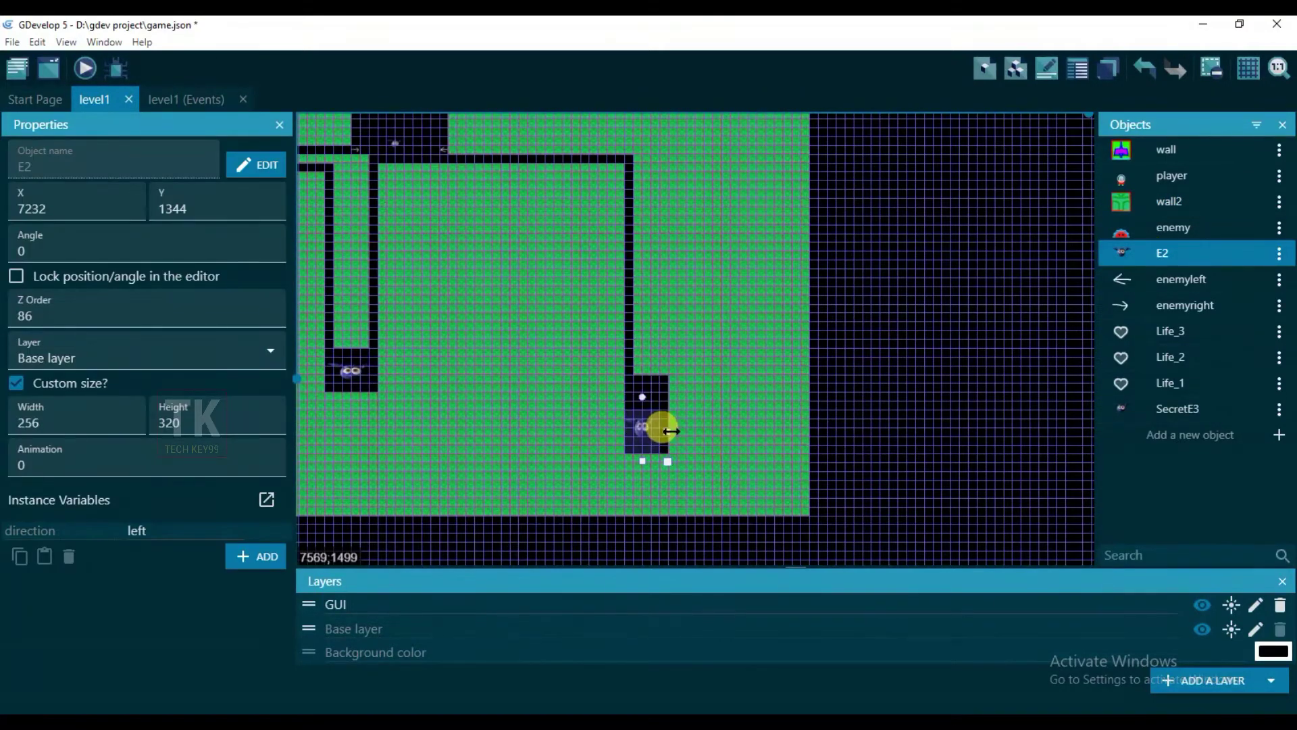
{"action": "scroll", "coordinate": [650, 432], "scroll_direction": "up", "scroll_amount": 4}
{"action": "left_click", "coordinate": [1074, 371]}
{"action": "scroll", "coordinate": [846, 414], "scroll_direction": "down", "scroll_amount": 5}
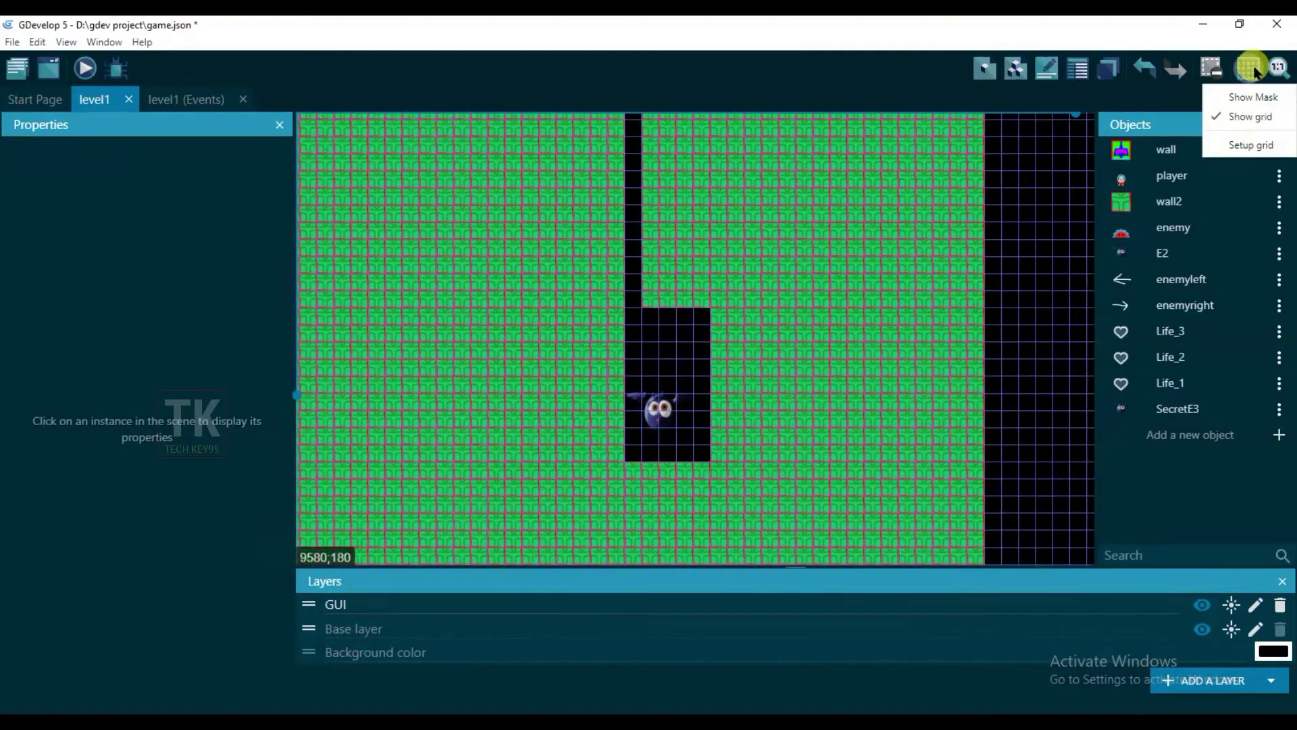
{"action": "scroll", "coordinate": [757, 453], "scroll_direction": "down", "scroll_amount": 5}
{"action": "scroll", "coordinate": [666, 404], "scroll_direction": "up", "scroll_amount": 2}
{"action": "scroll", "coordinate": [668, 403], "scroll_direction": "down", "scroll_amount": 2}
{"action": "scroll", "coordinate": [705, 371], "scroll_direction": "up", "scroll_amount": 2}
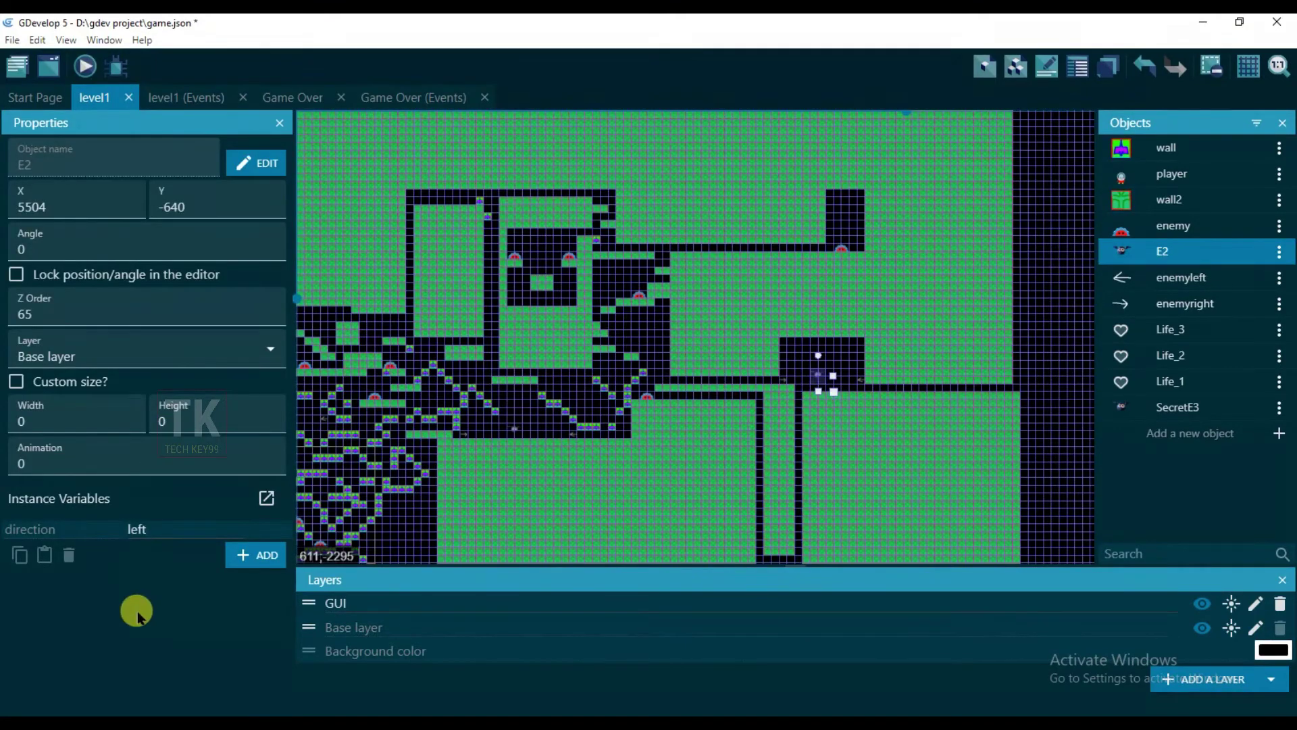
{"action": "key", "text": "ctrl+s"}
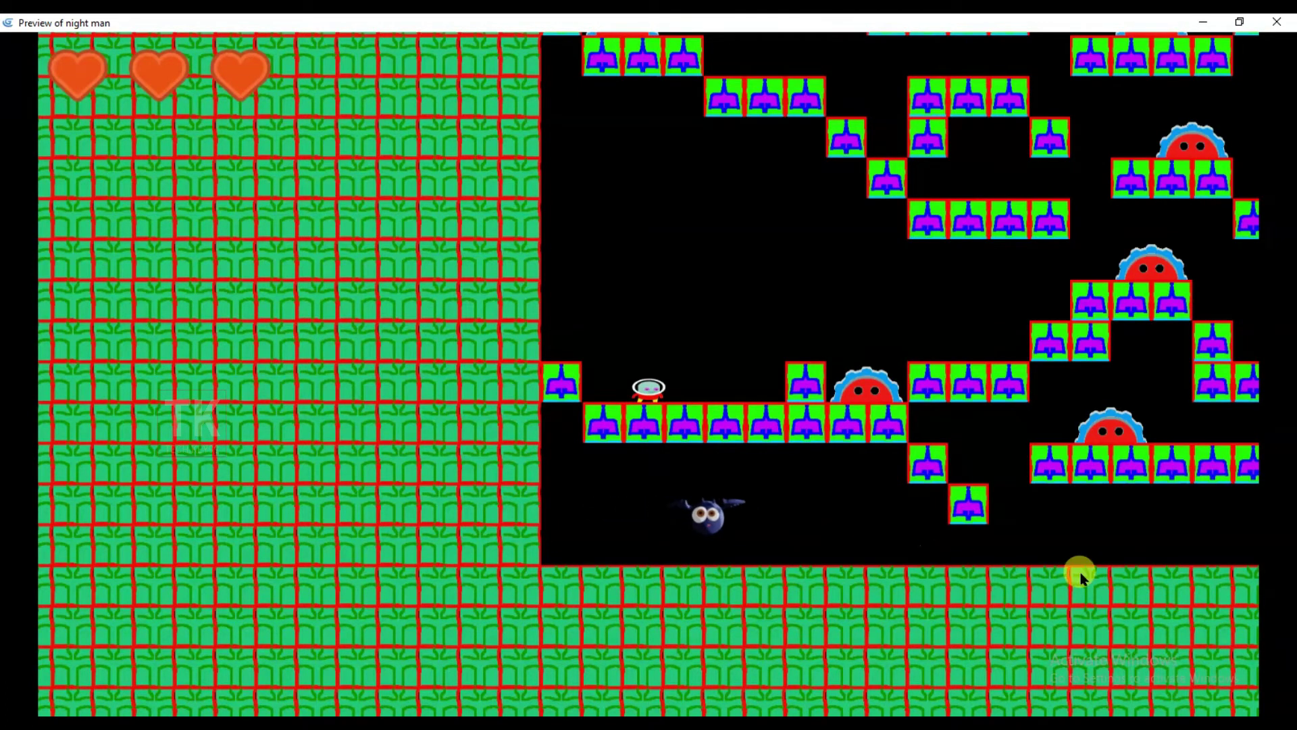
Play-test the level preview by moving the player east across the first platforms and over the saw enemies.
{"action": "key", "text": "Right"}
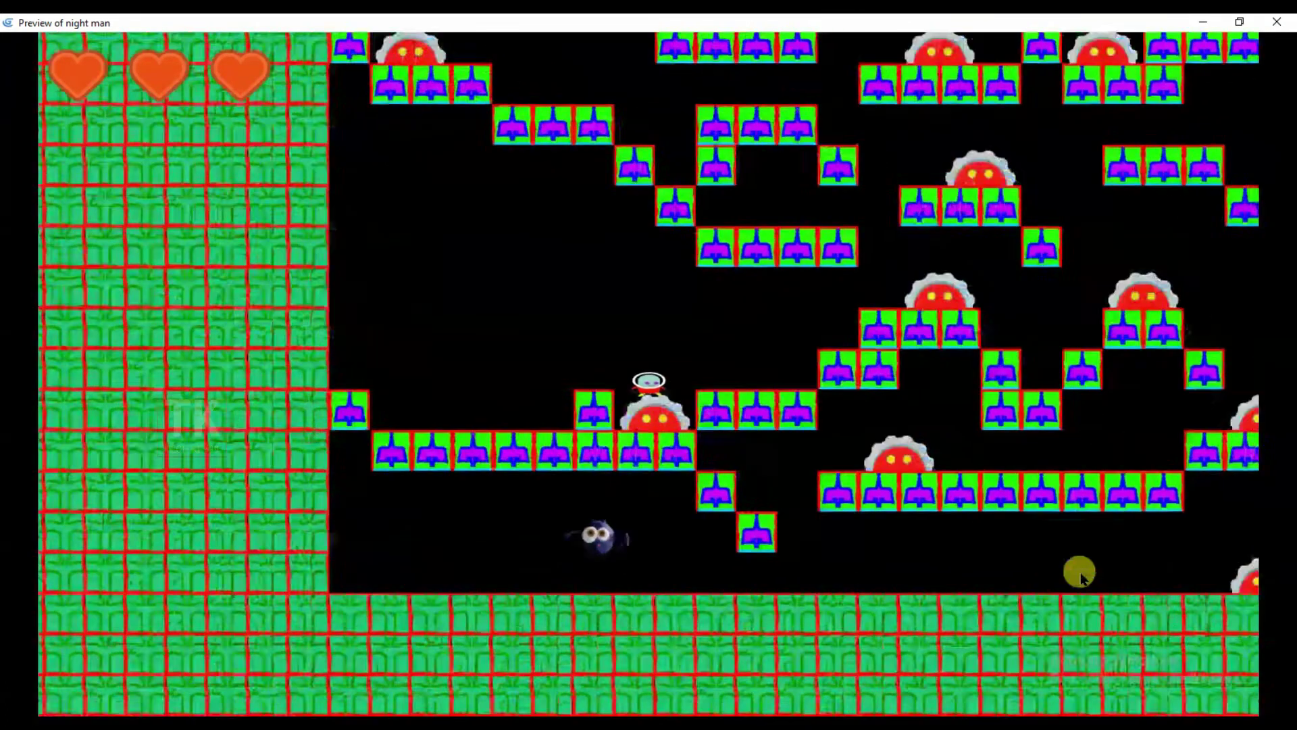
{"action": "key", "text": "Right"}
{"action": "key", "text": "Right"}
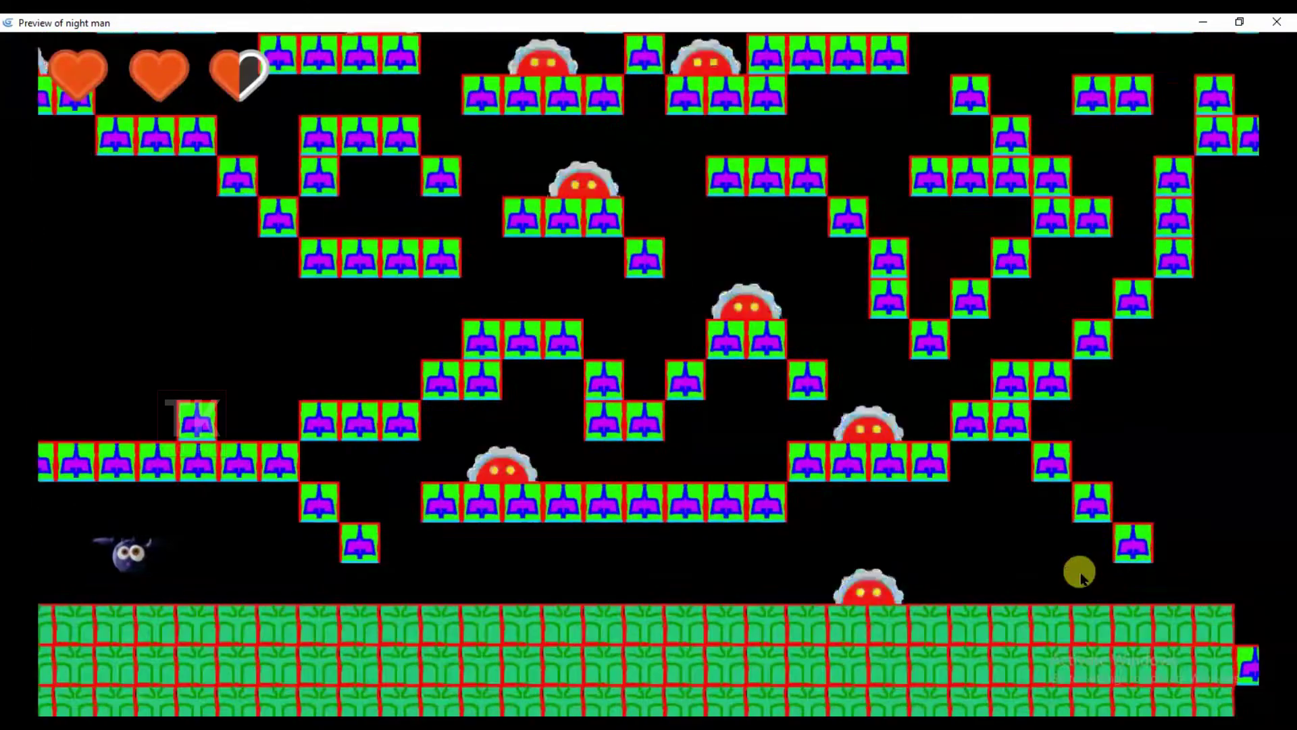
{"action": "key", "text": "space"}
{"action": "key", "text": "Right"}
{"action": "key", "text": "Right"}
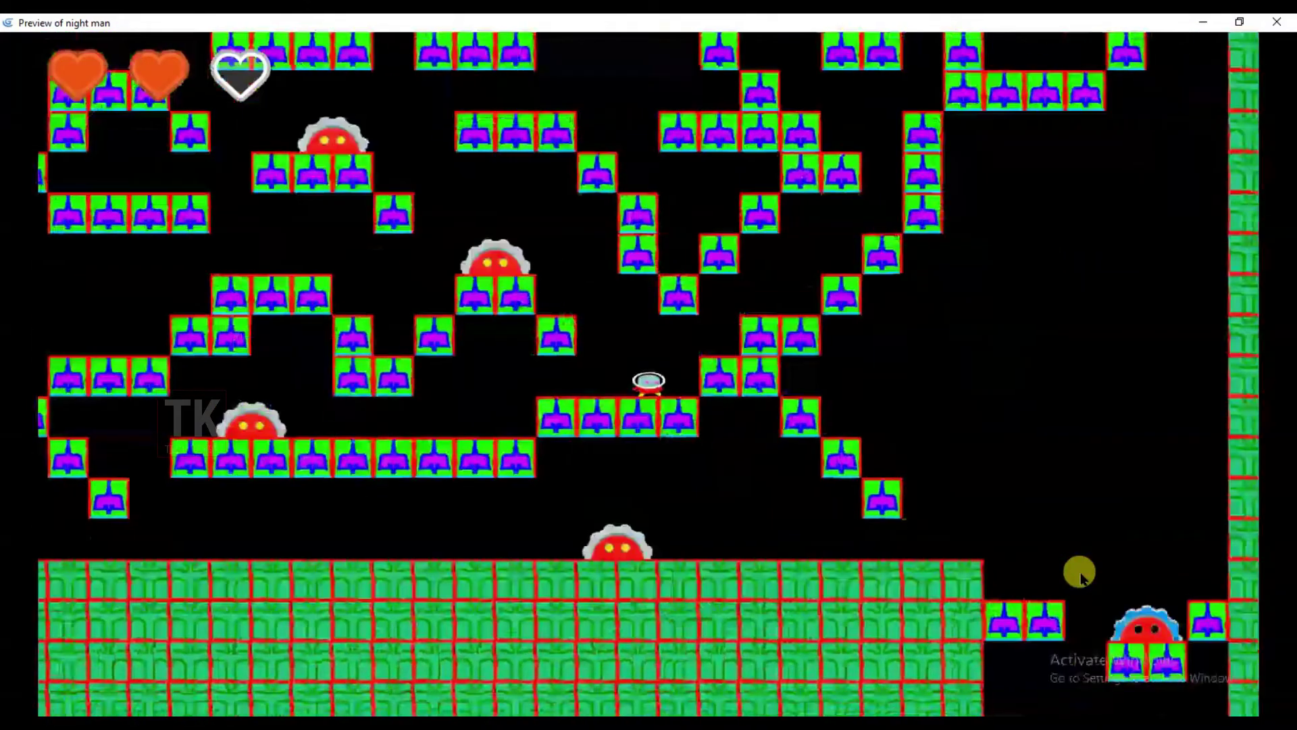
{"action": "key", "text": "space"}
{"action": "key", "text": "Right"}
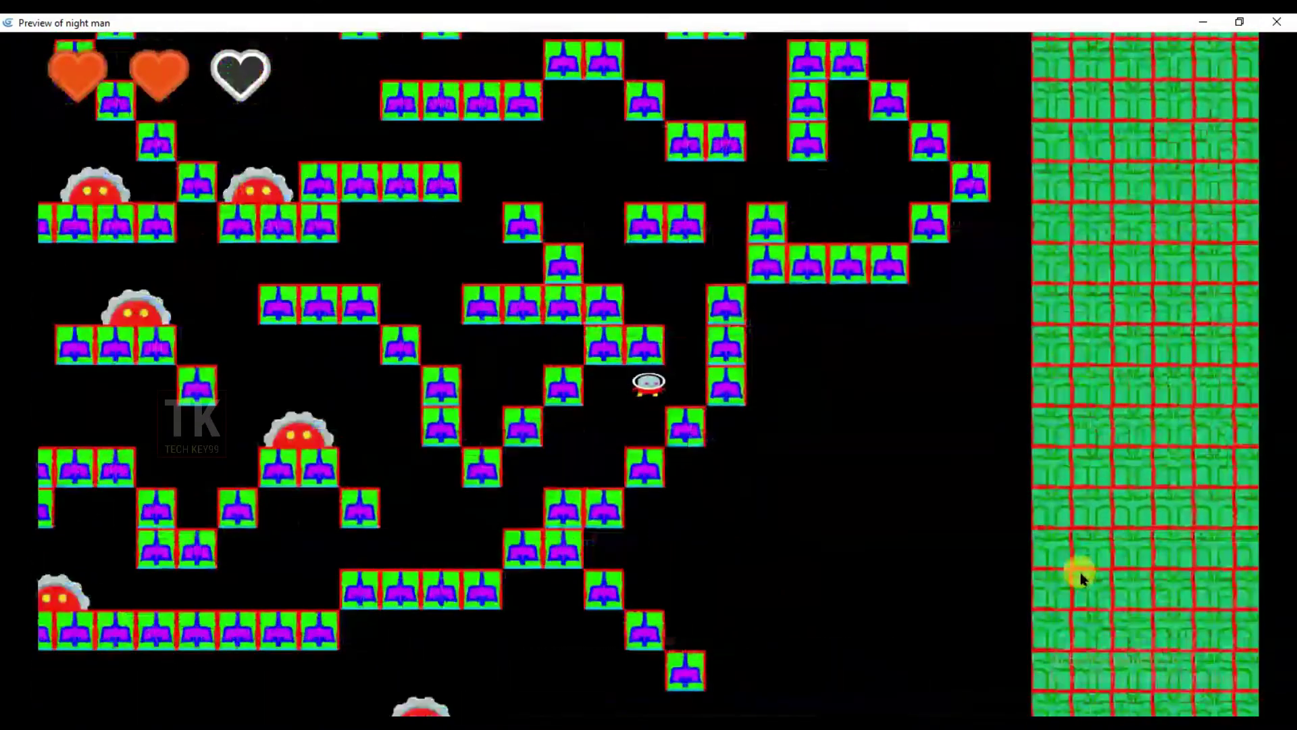
Climb the stepped wall blocks in the preview to check that the upper platforms can be reached.
{"action": "key", "text": "Left"}
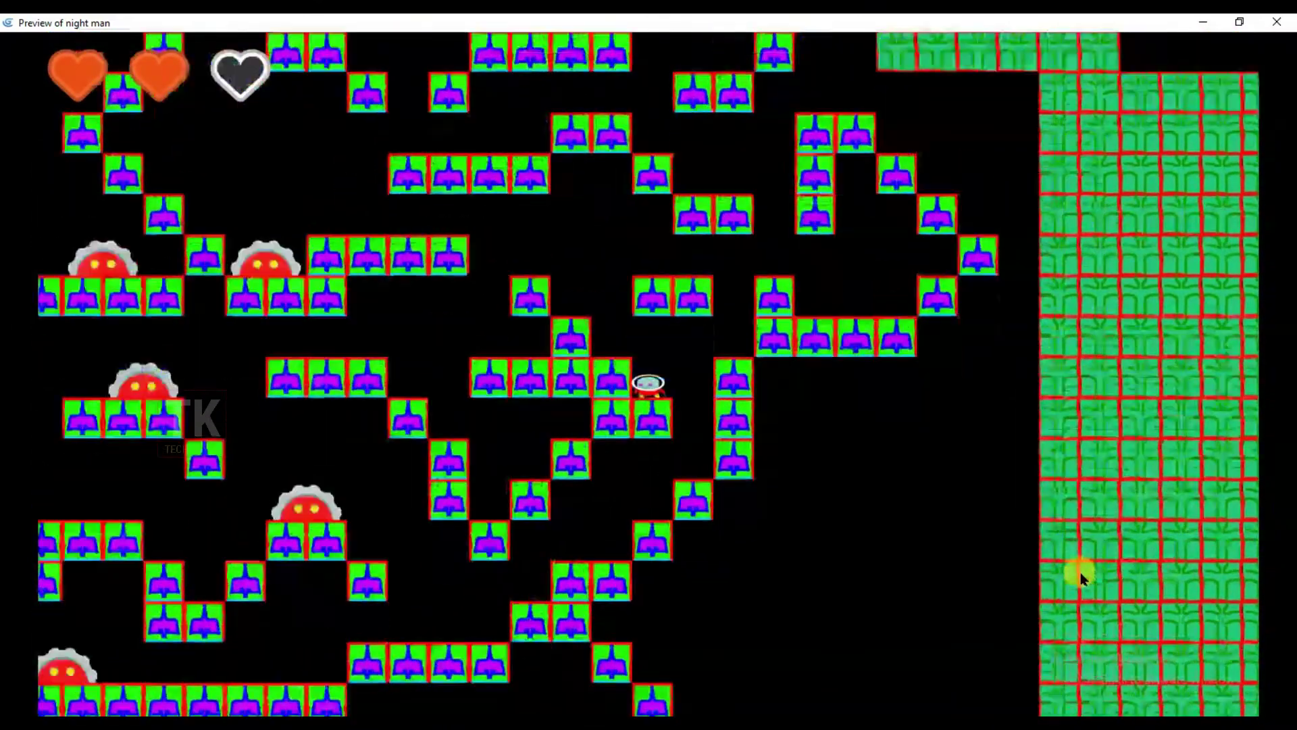
{"action": "key", "text": "space"}
{"action": "key", "text": "Left"}
{"action": "key", "text": "Right"}
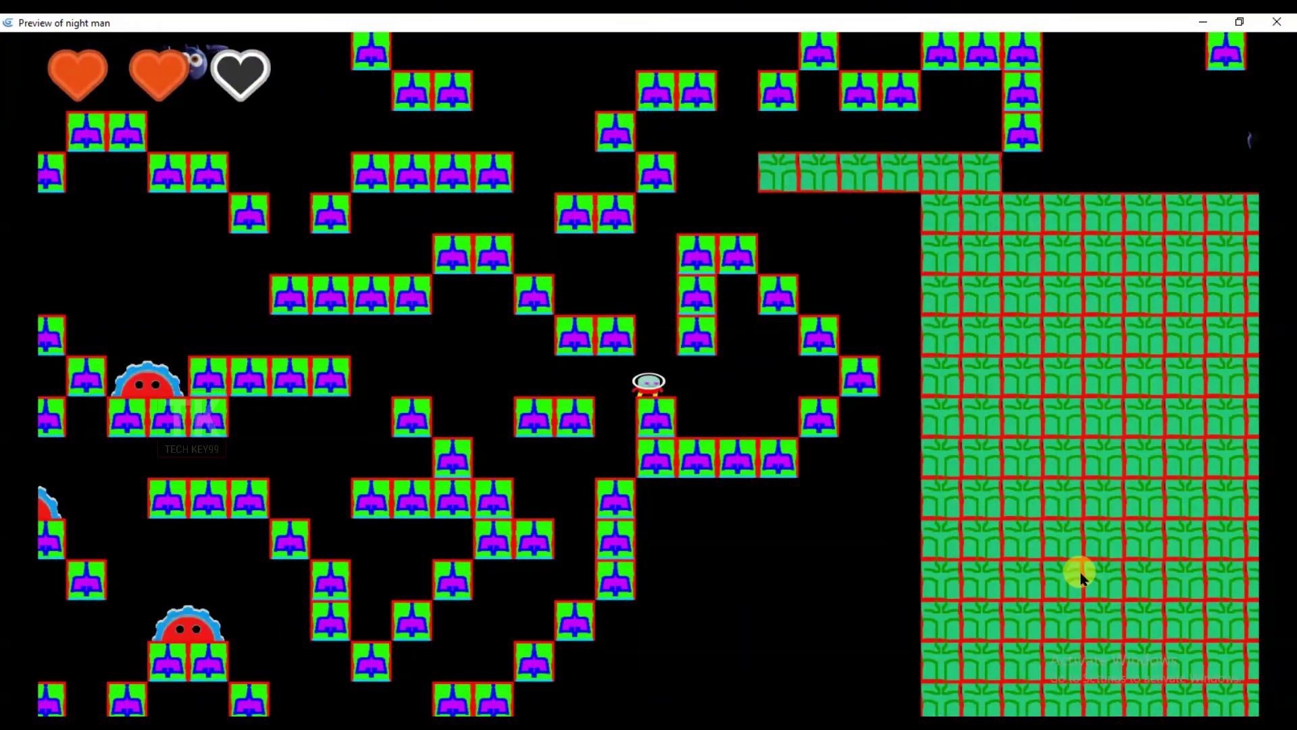
{"action": "key", "text": "Left"}
{"action": "key", "text": "Right"}
{"action": "key", "text": "space"}
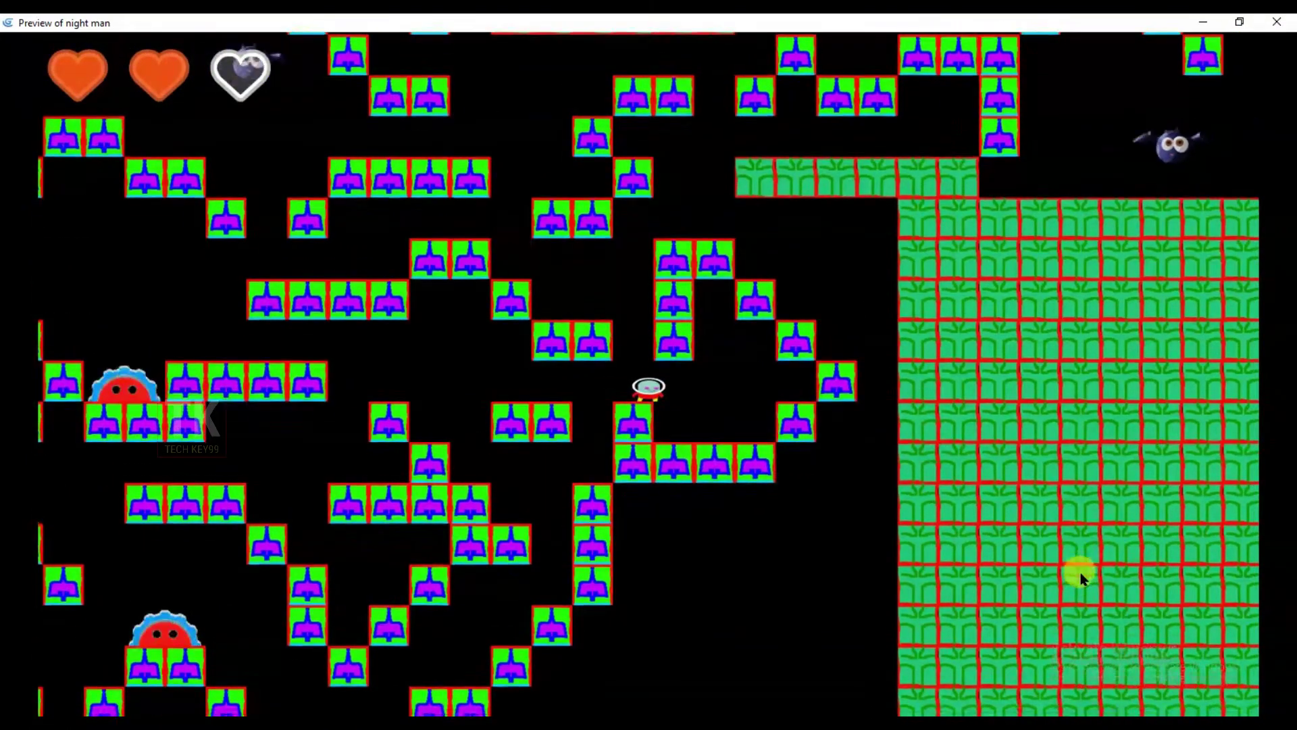
{"action": "key", "text": "Left"}
{"action": "key", "text": "space"}
{"action": "key", "text": "Left"}
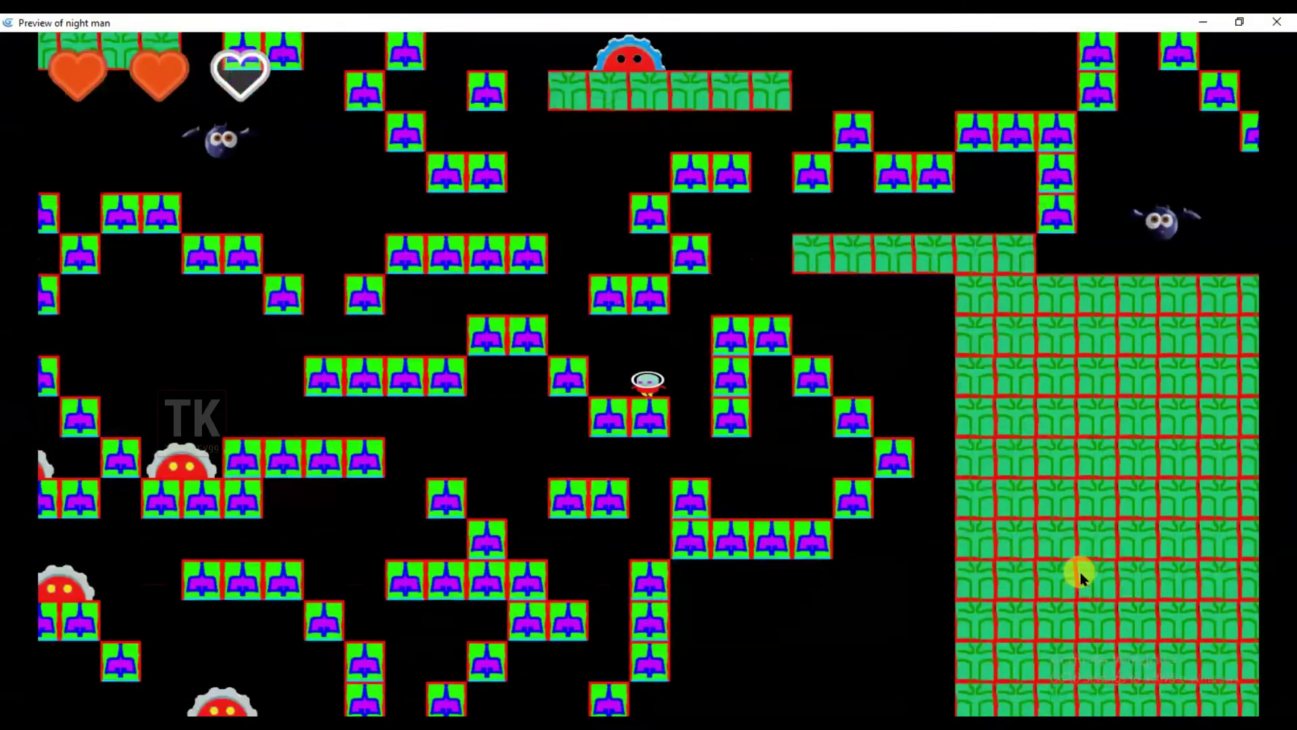
Test jumping up the narrow wall steps and across towards the wall2 ledge in the preview.
{"action": "key", "text": "space"}
{"action": "key", "text": "space"}
{"action": "key", "text": "Left"}
{"action": "key", "text": "space"}
{"action": "key", "text": "Right"}
{"action": "key", "text": "Left"}
{"action": "key", "text": "space"}
{"action": "key", "text": "space"}
{"action": "key", "text": "Right"}
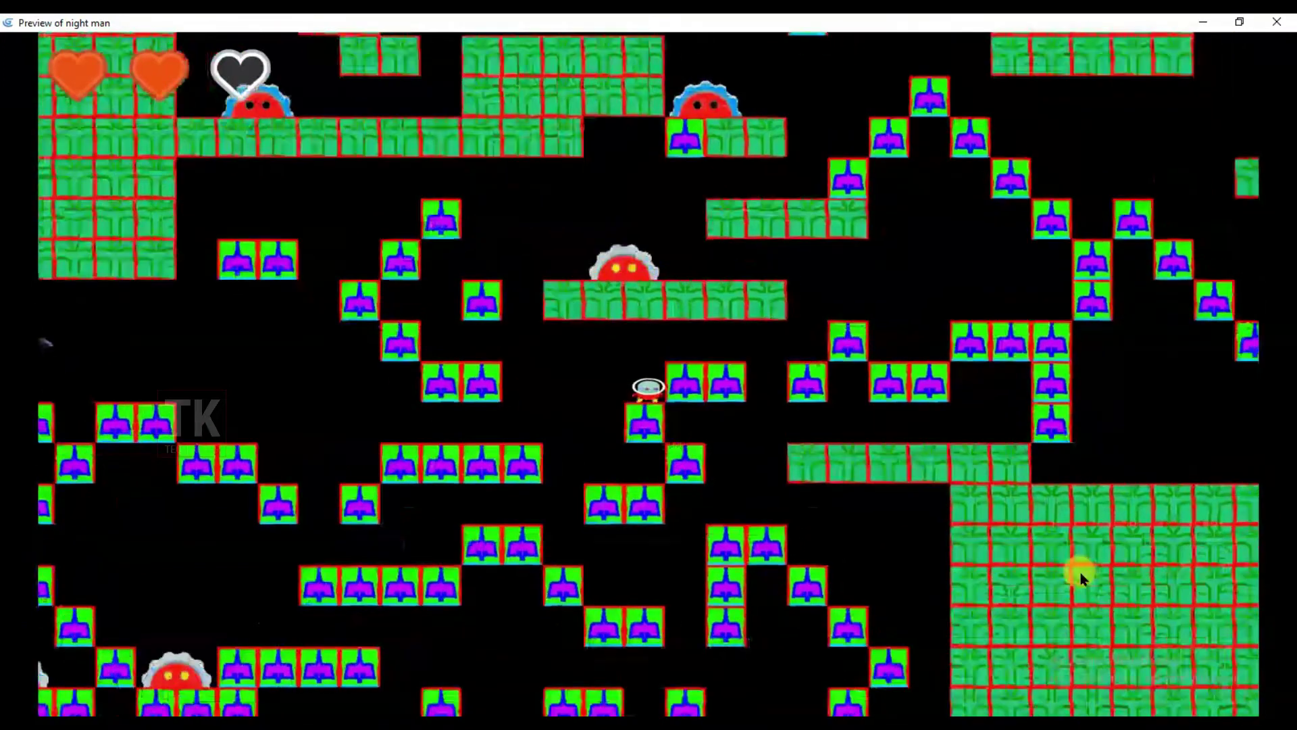
{"action": "key", "text": "space"}
{"action": "key", "text": "Right"}
{"action": "key", "text": "Right"}
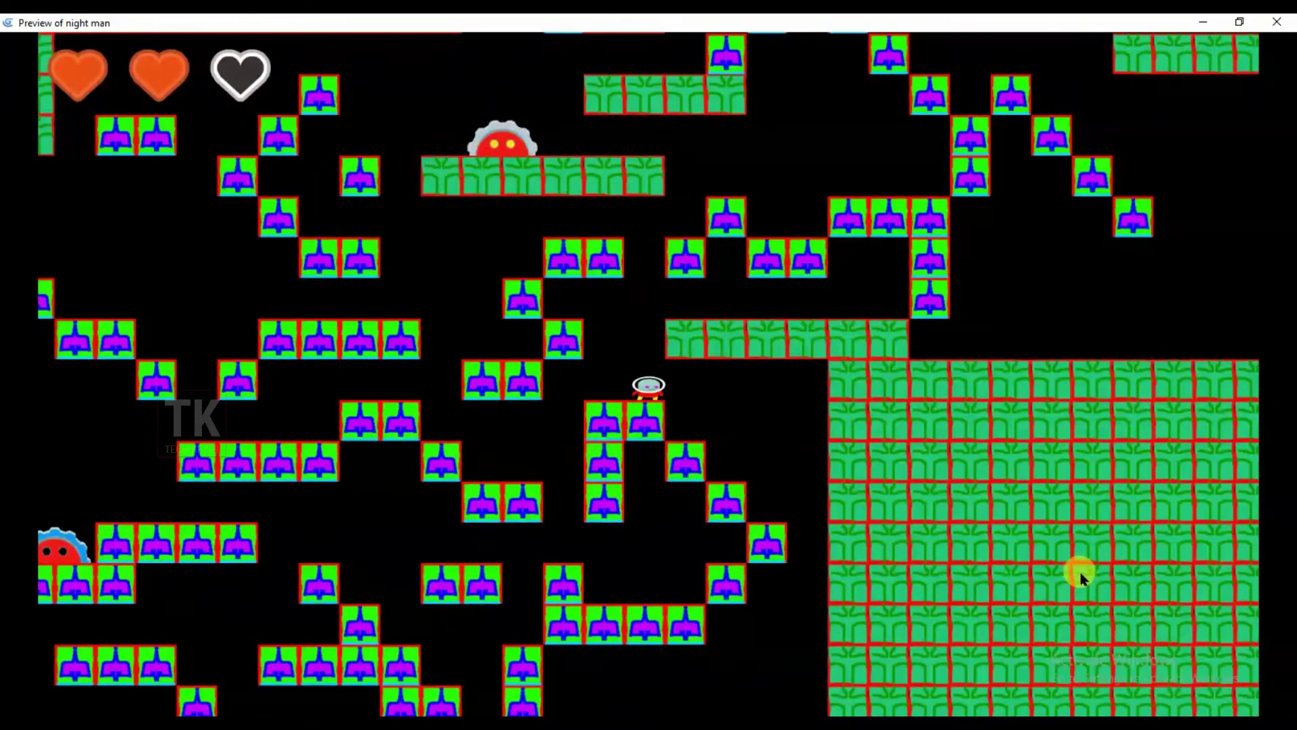
Move the player back west and climb the alternative wall-block route near the flying bat.
{"action": "key", "text": "Left"}
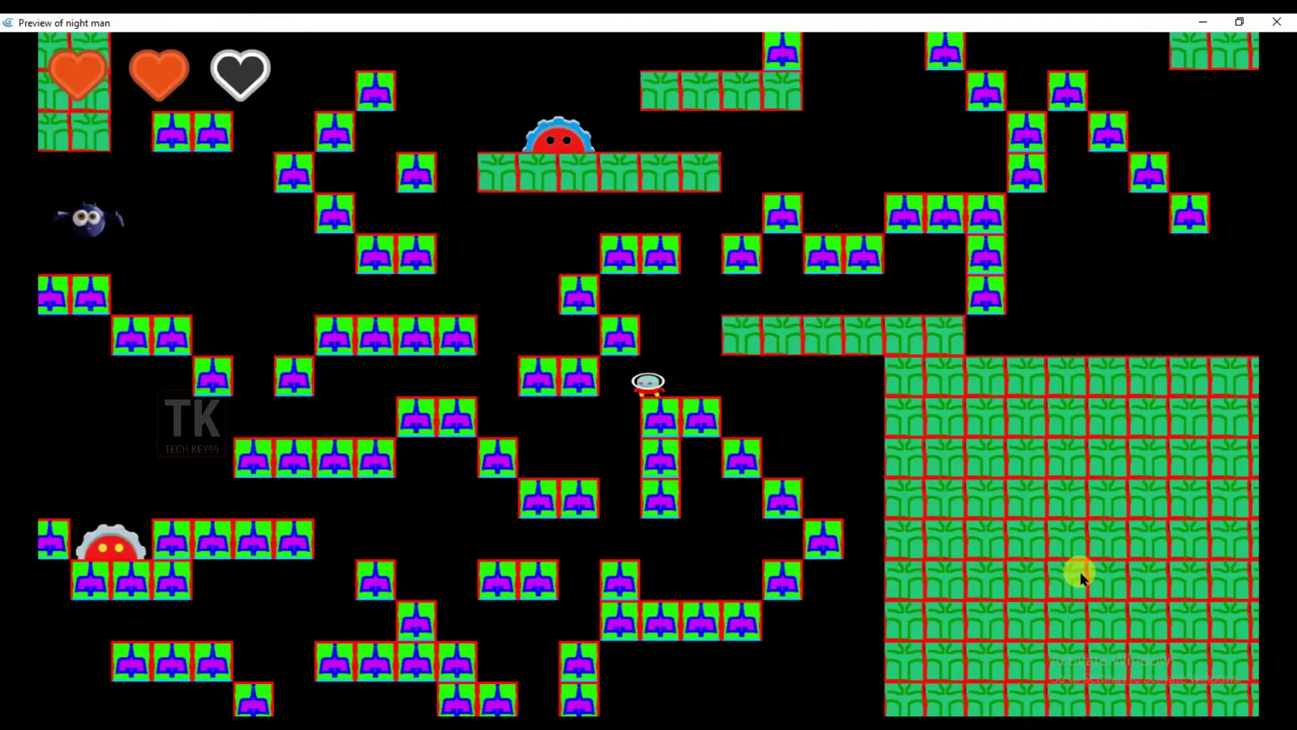
{"action": "key", "text": "Left"}
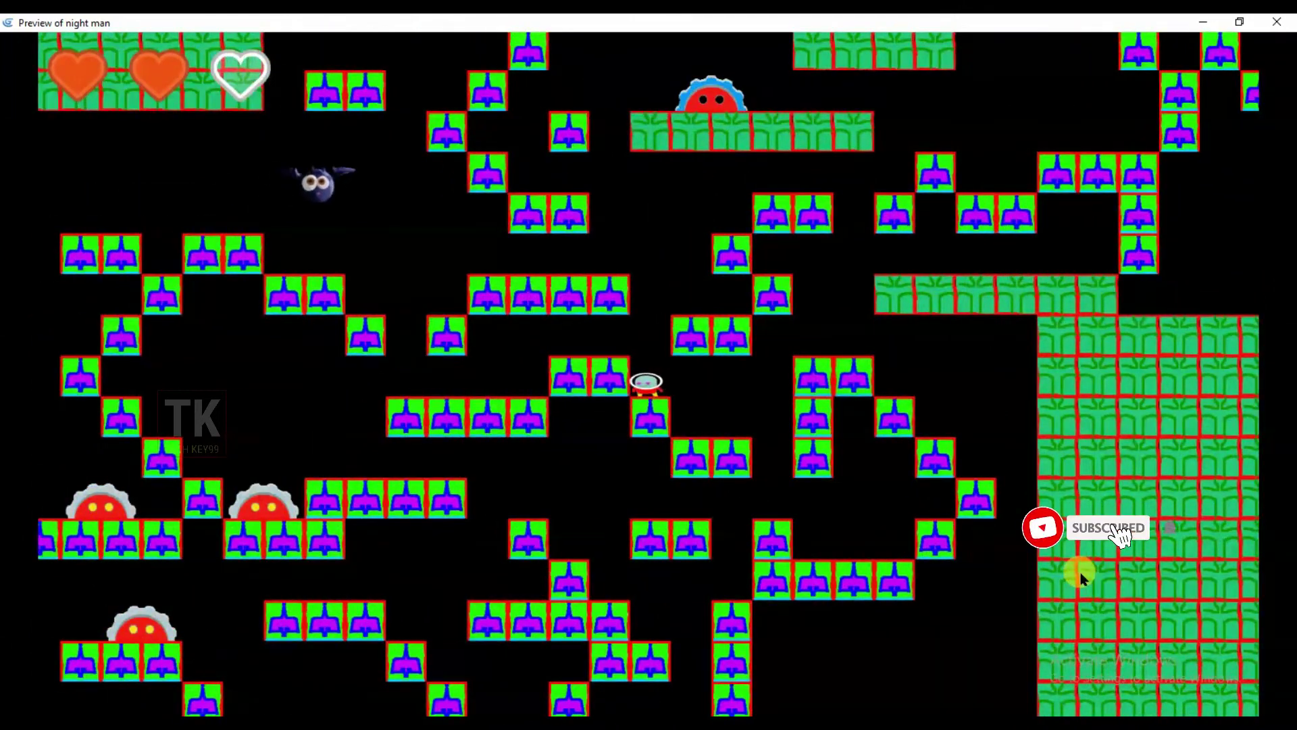
{"action": "key", "text": "space"}
{"action": "key", "text": "Right"}
{"action": "key", "text": "Left"}
{"action": "key", "text": "space"}
{"action": "key", "text": "Left"}
{"action": "key", "text": "space"}
{"action": "key", "text": "Left"}
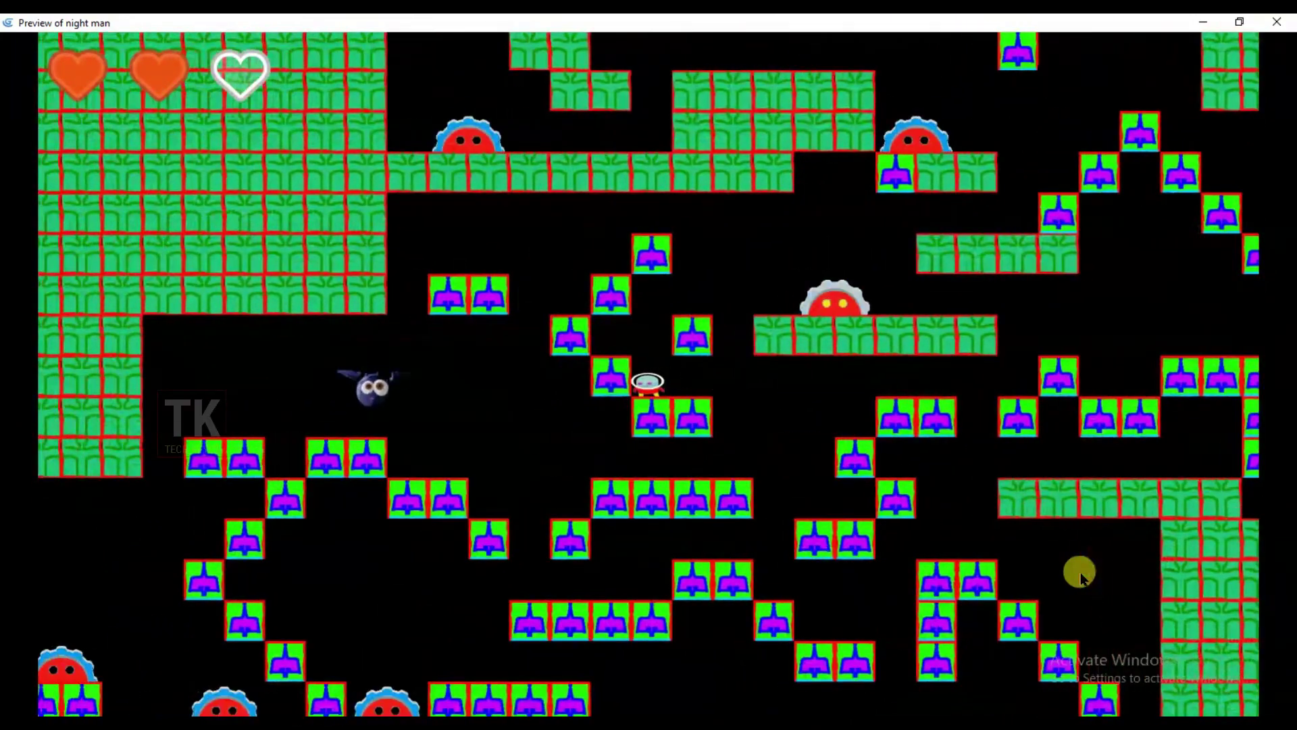
Cross the wall2 ledges eastward in the preview and jump over the peak of wall blocks.
{"action": "key", "text": "space"}
{"action": "key", "text": "Right"}
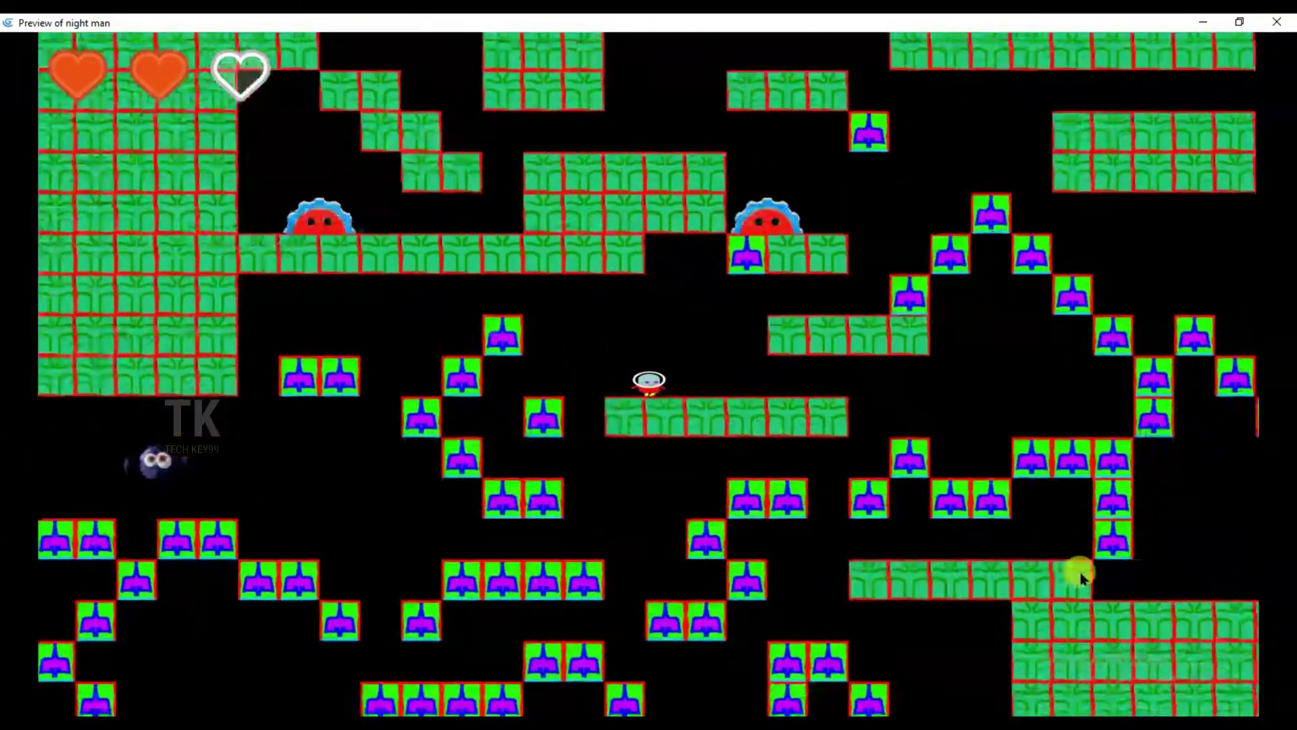
{"action": "key", "text": "Right"}
{"action": "key", "text": "space"}
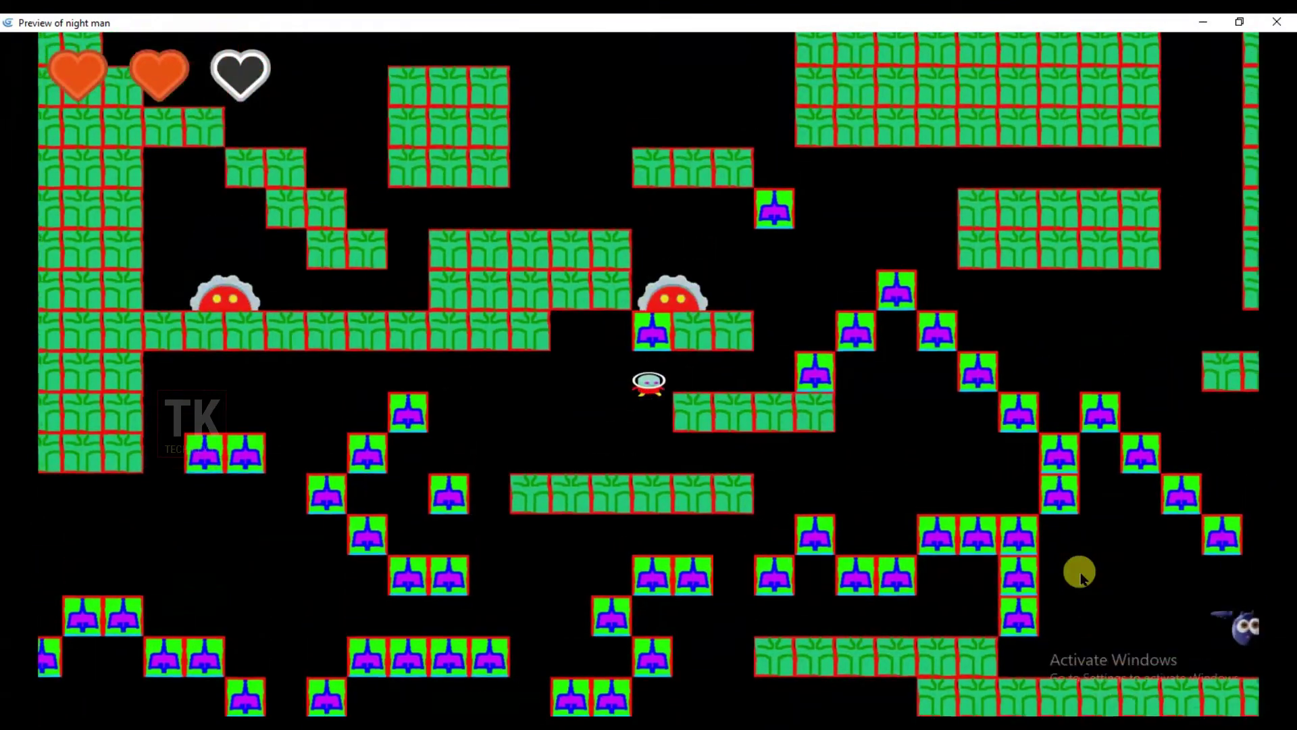
{"action": "key", "text": "Right"}
{"action": "key", "text": "space"}
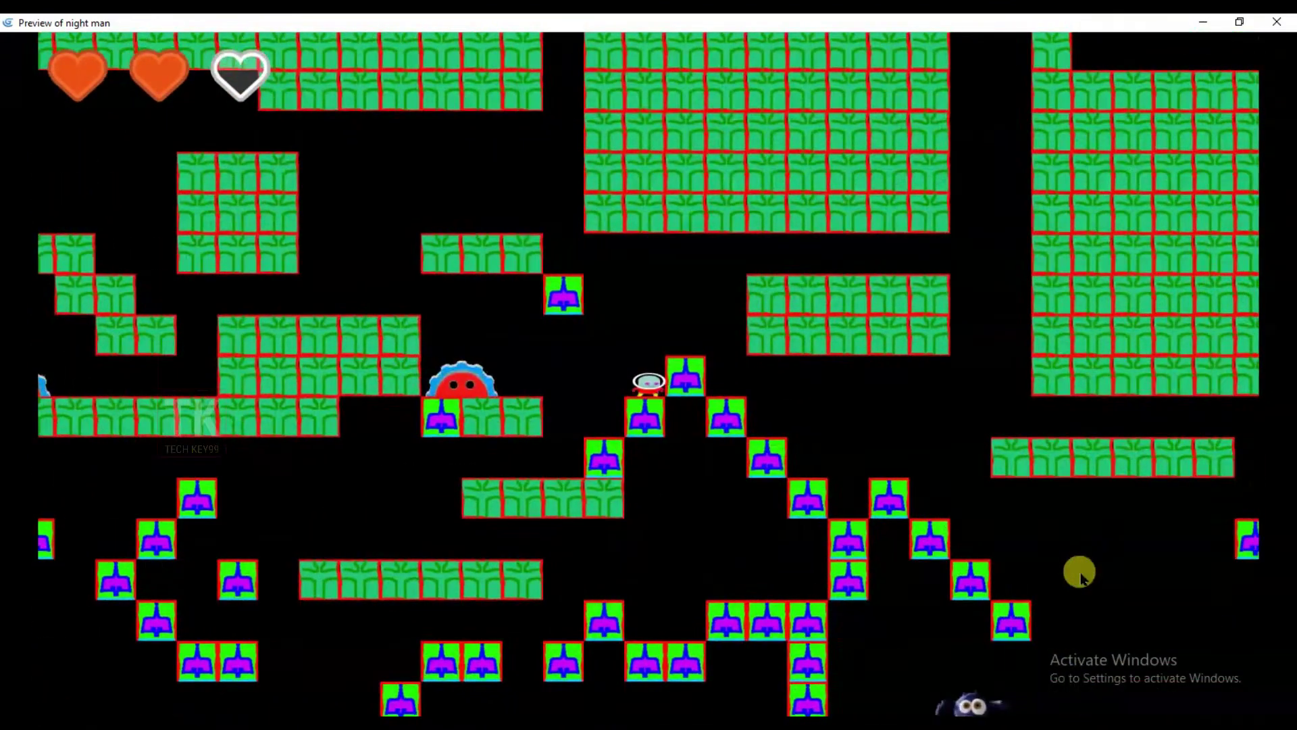
{"action": "key", "text": "space"}
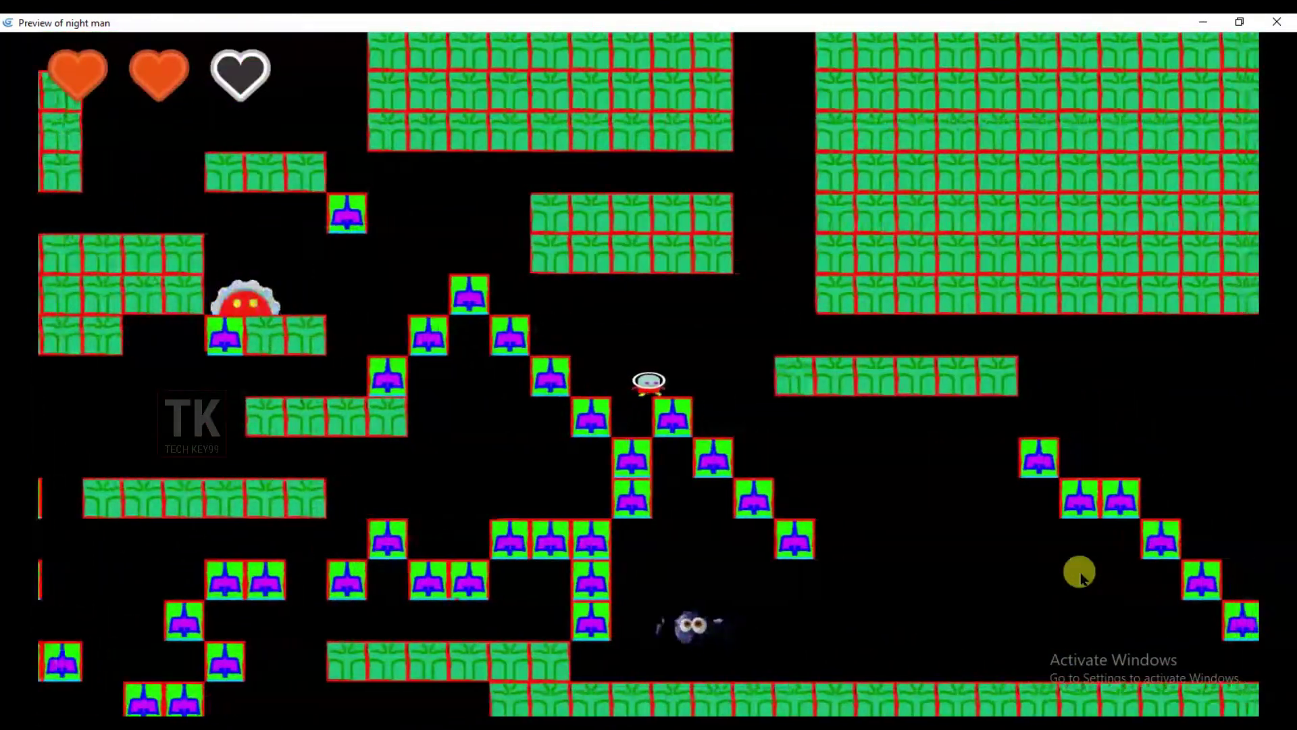
Move the player east to the V-shaped wall steps in the preview and test jumping between both arms up to the highest block.
{"action": "key", "text": "Right"}
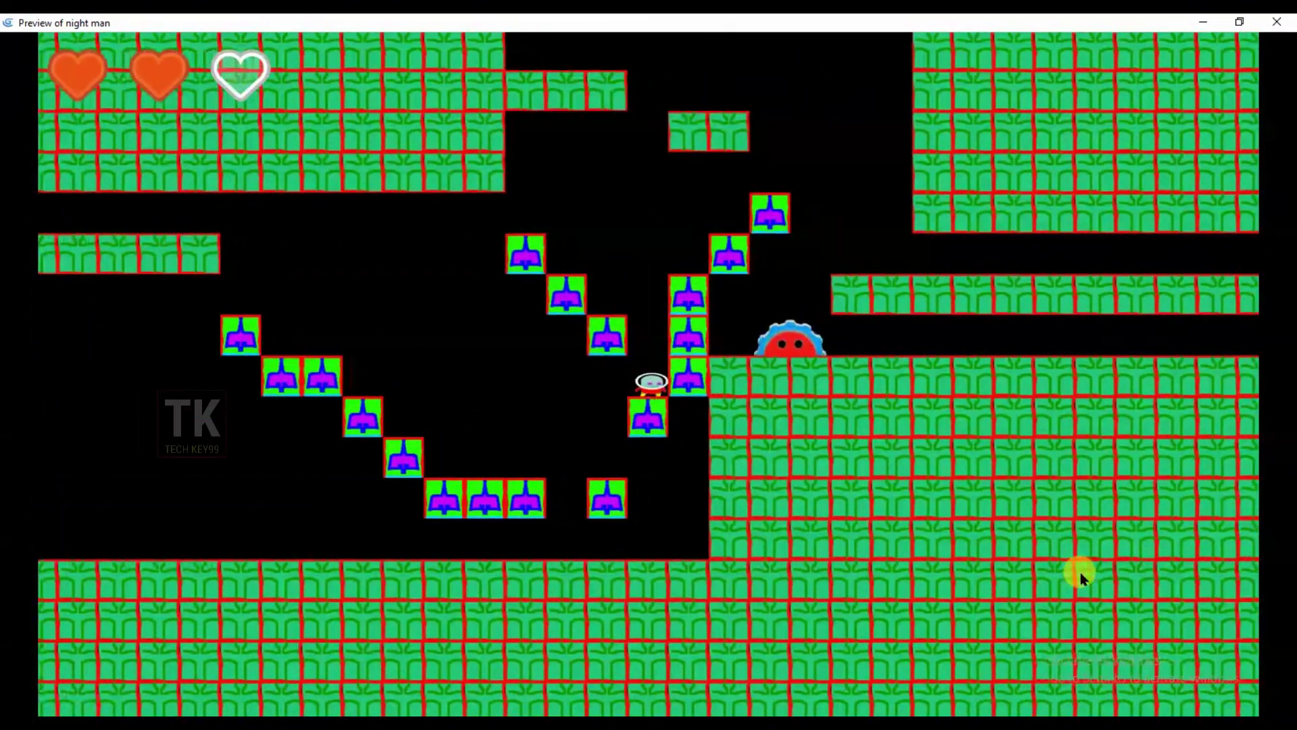
{"action": "key", "text": "Left"}
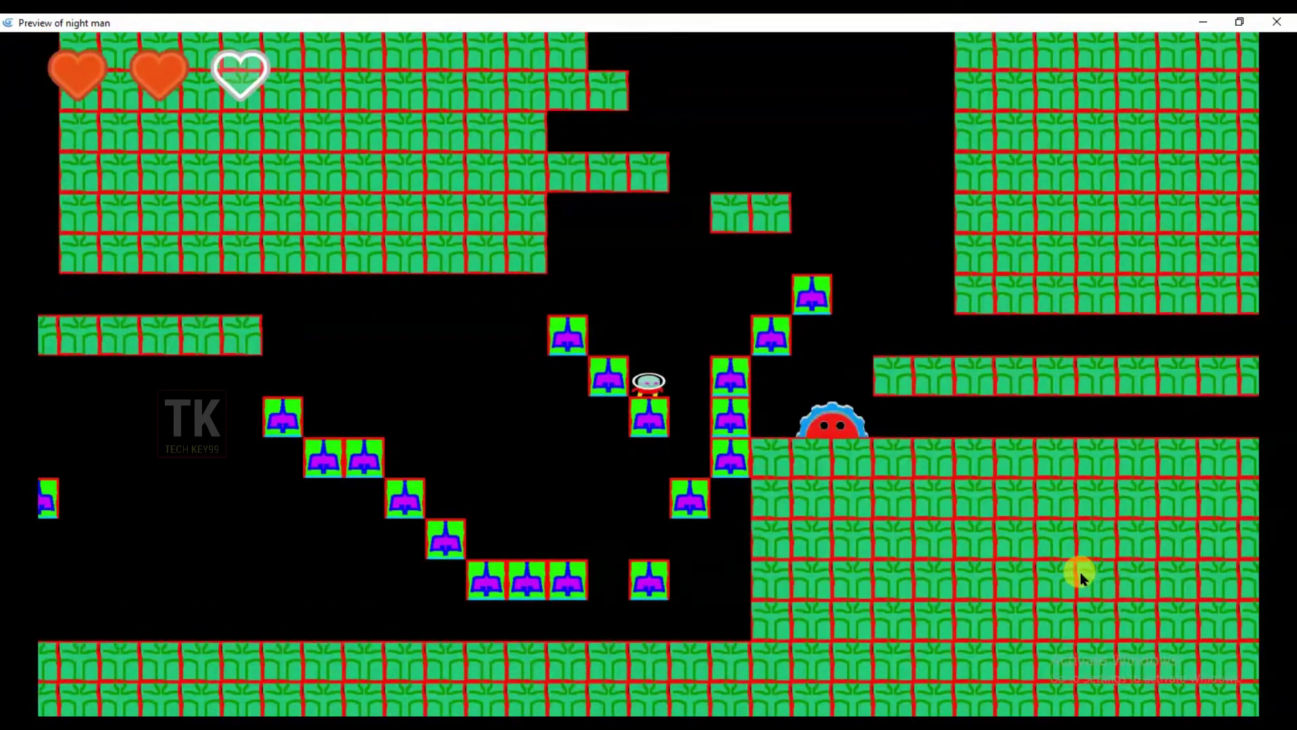
{"action": "key", "text": "space"}
{"action": "key", "text": "Right"}
{"action": "key", "text": "Left"}
{"action": "key", "text": "space"}
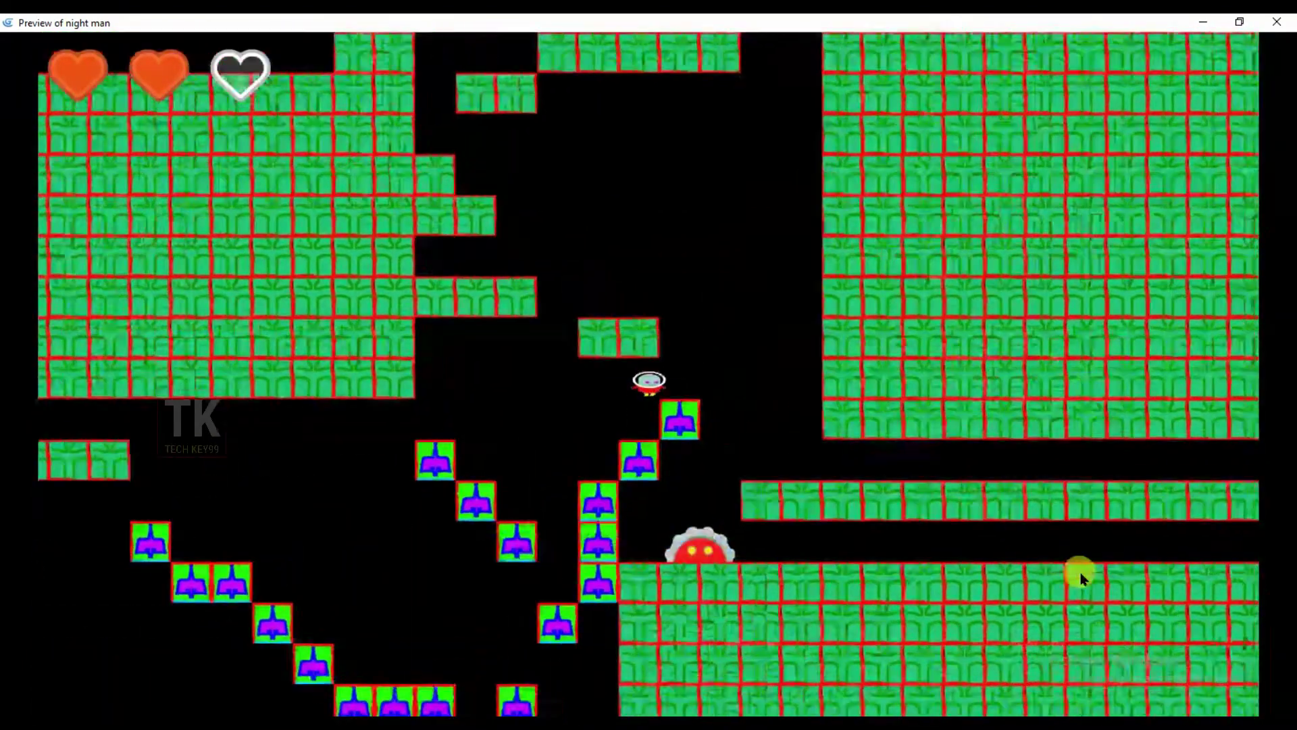
Drop past the round enemy, run east through the narrow wall2 corridor, and restart the level from the Game Over screen.
{"action": "key", "text": "Right"}
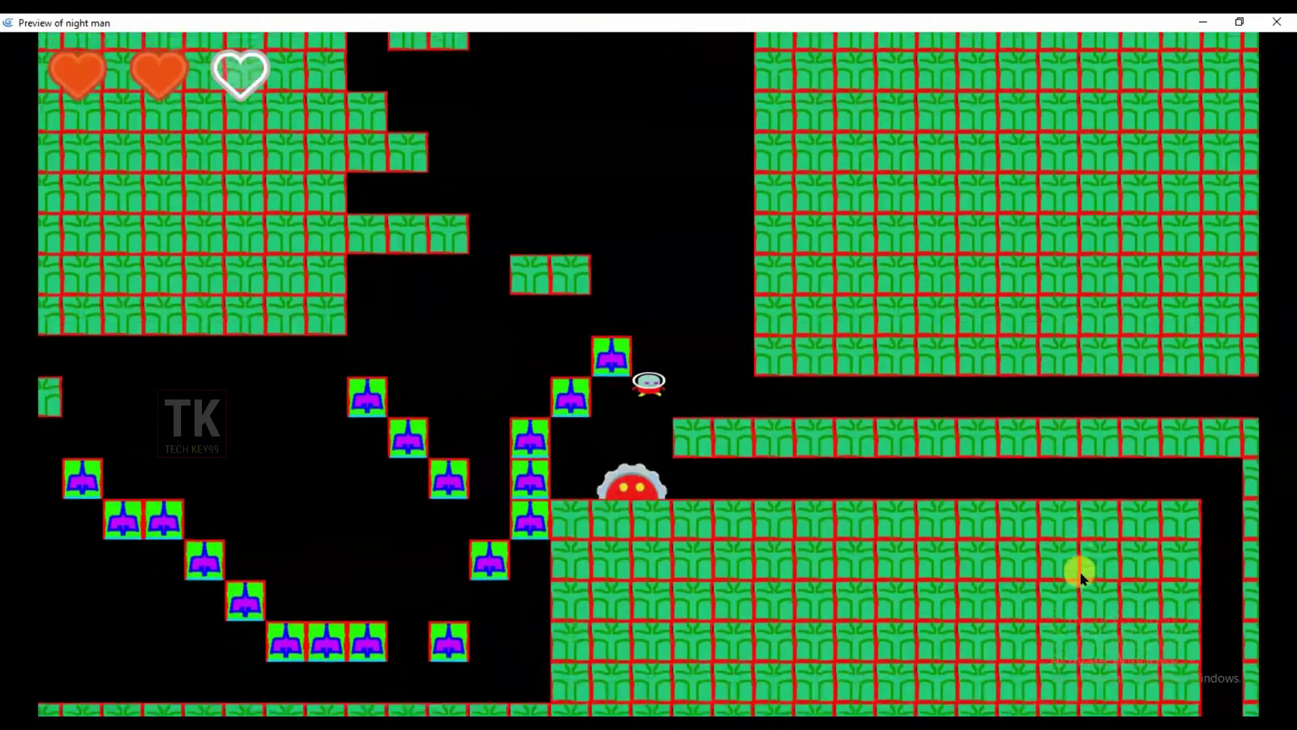
{"action": "key", "text": "Right"}
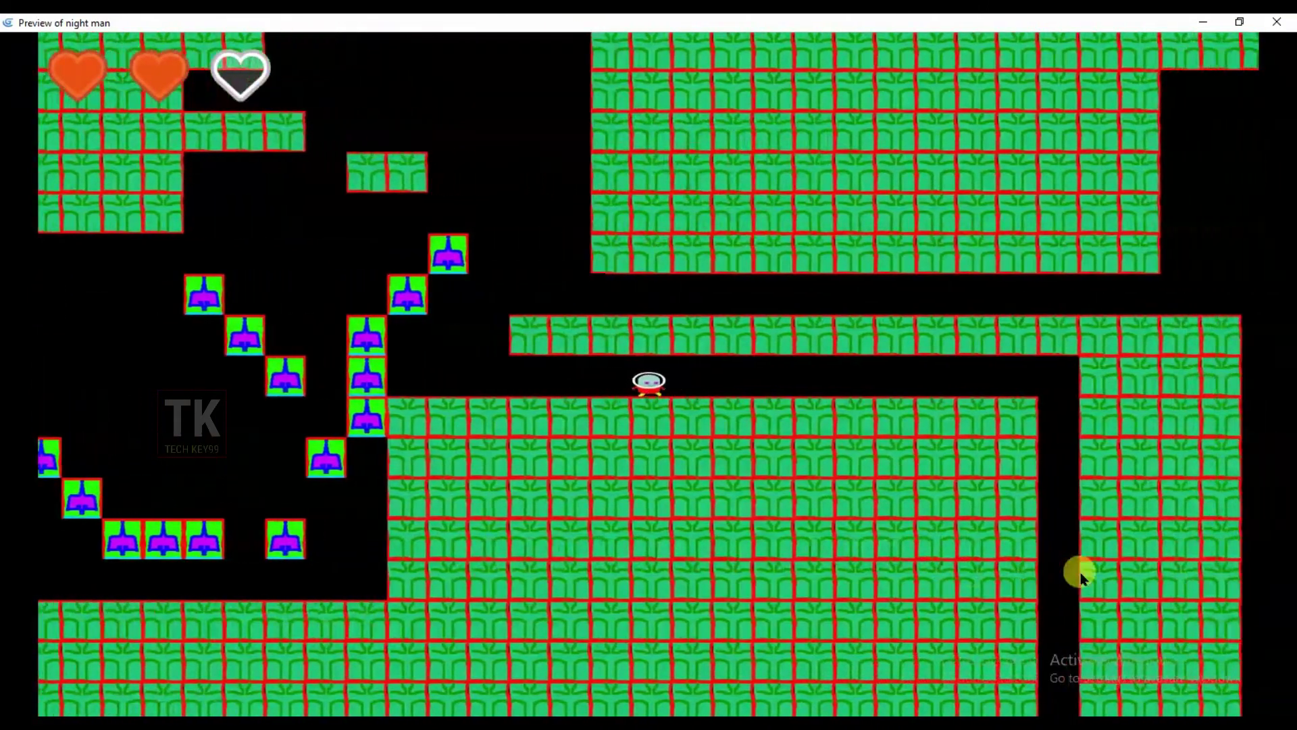
{"action": "key", "text": "Right"}
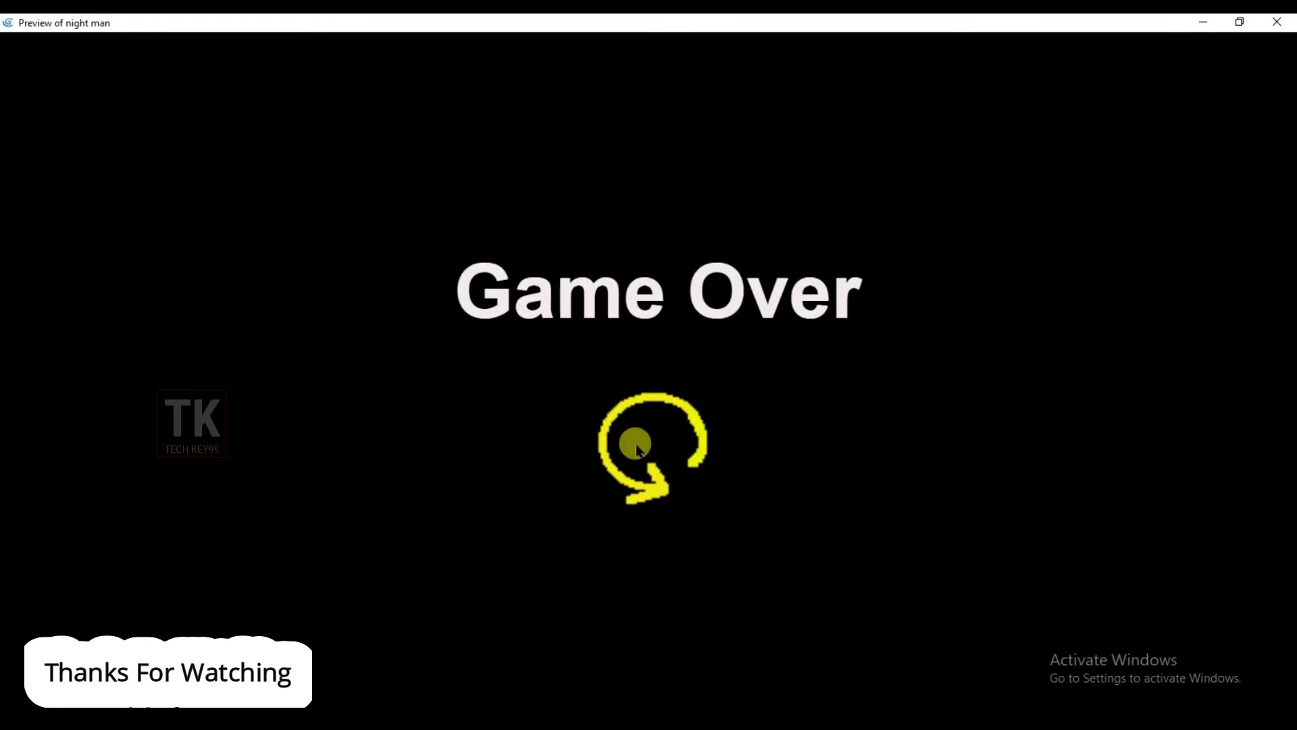
{"action": "left_click", "coordinate": [783, 497]}
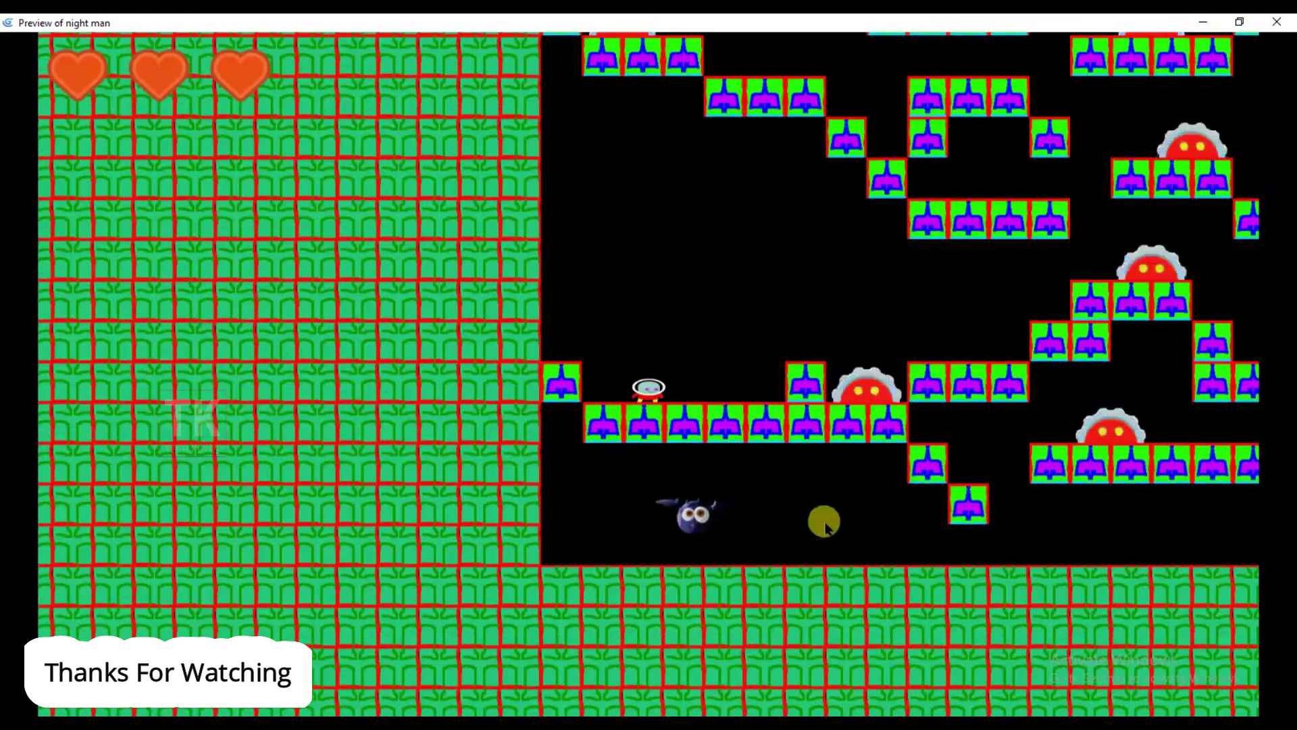